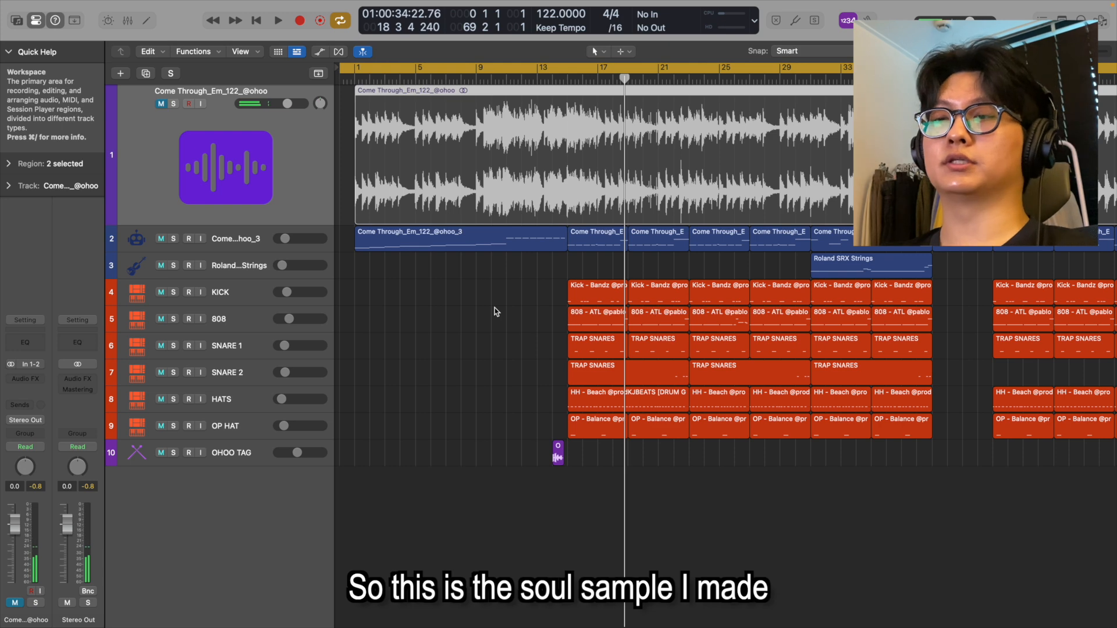
# Step: Solo the Quick Sampler track below the original audio track and turn its solo off again
pyautogui.hotkey('ctrl', 'z')
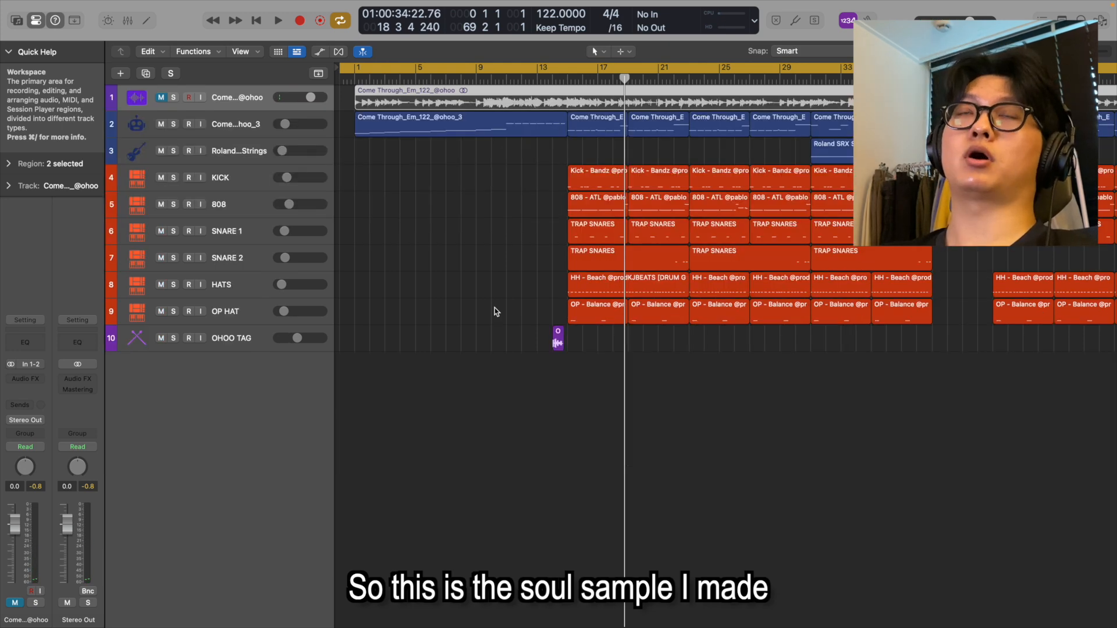
pyautogui.scroll(3, 495, 309)
pyautogui.click(268, 145)
pyautogui.press('s')
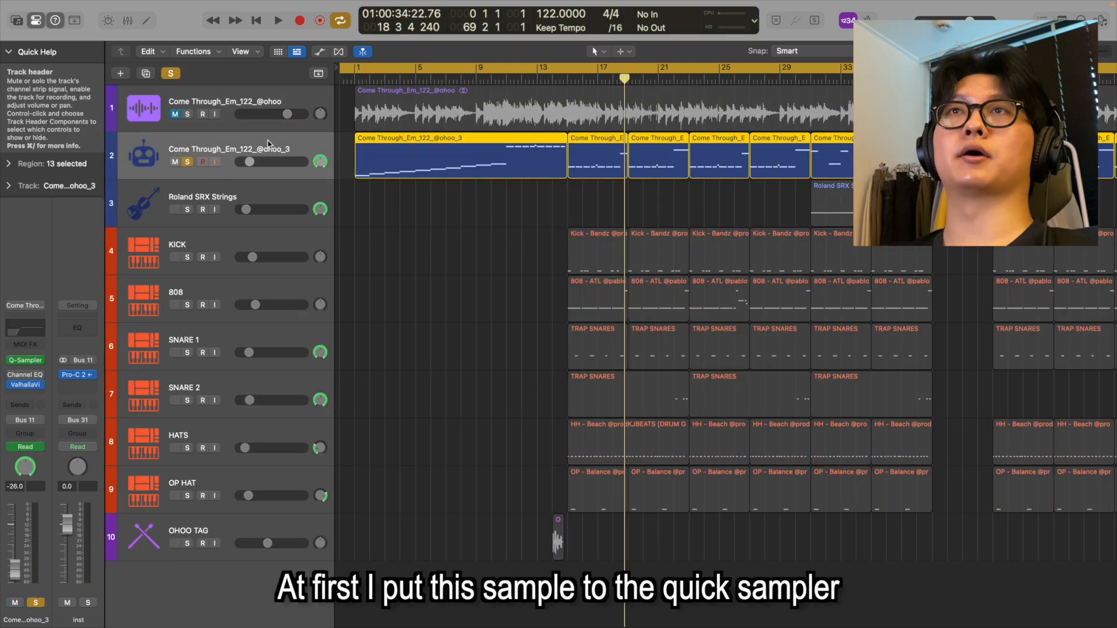
pyautogui.press('s')
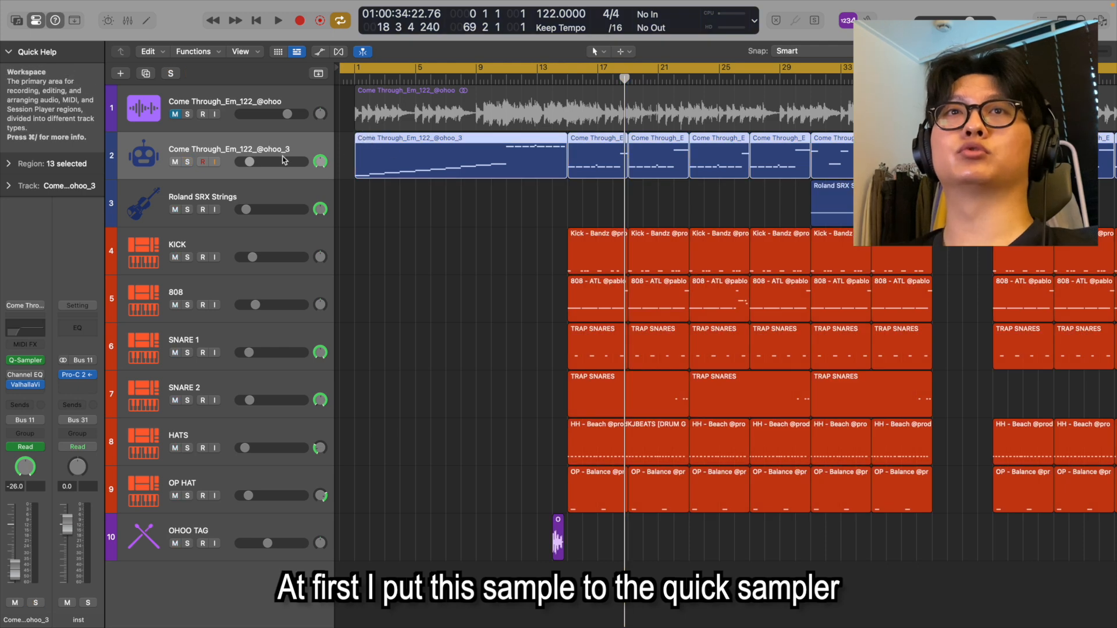
# Step: Create a new Quick Sampler (Original) track from the soul sample's audio region on track 1
pyautogui.scroll(-2, 362, 320)
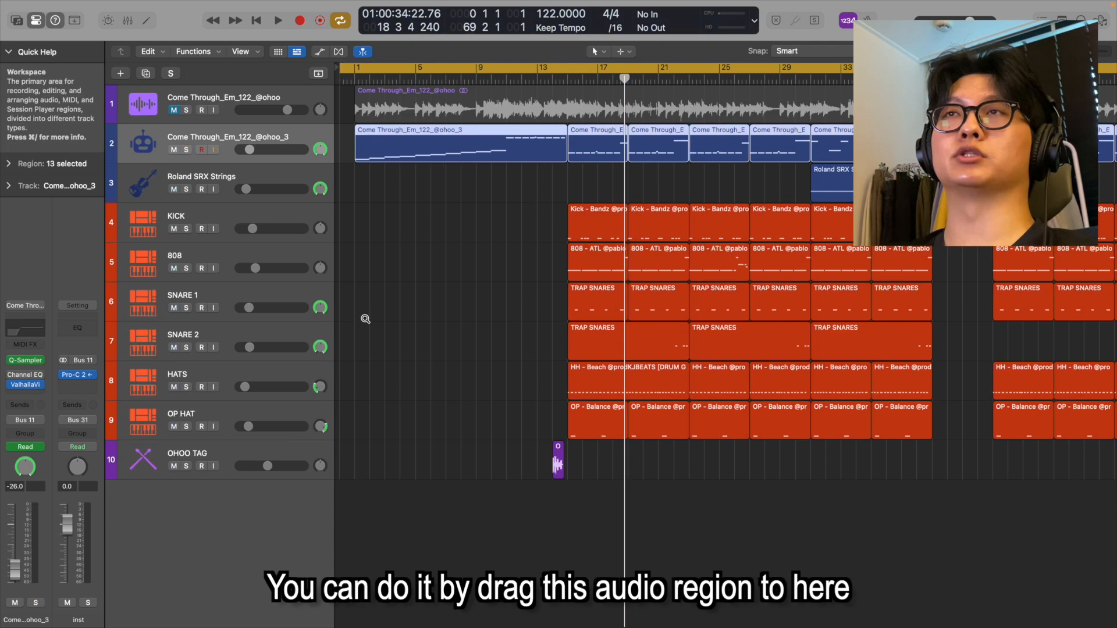
pyautogui.click(395, 101)
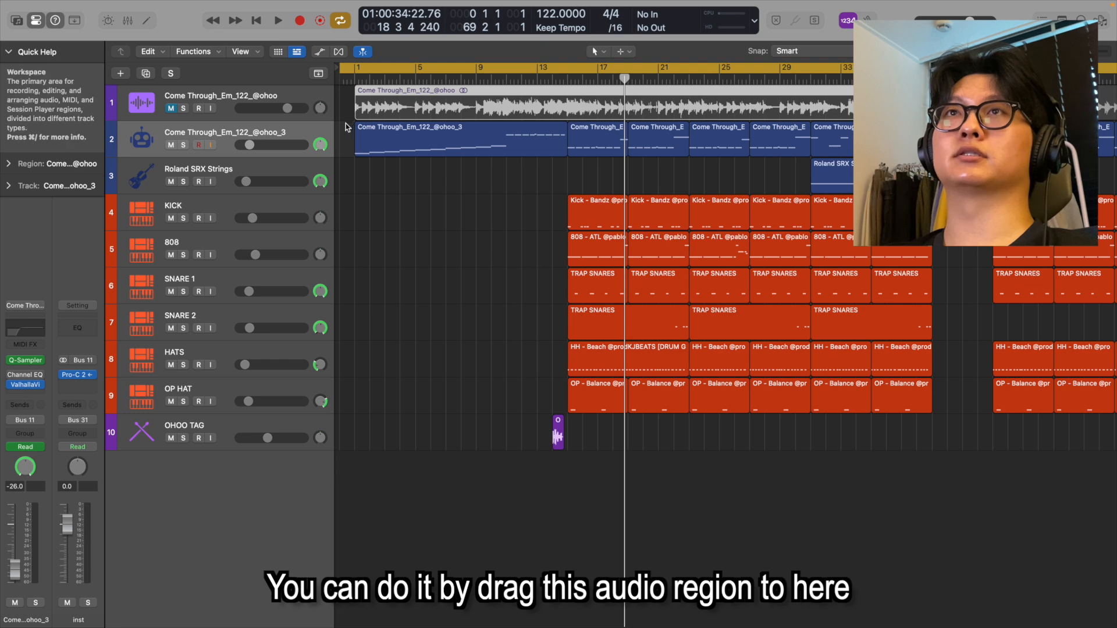
pyautogui.moveTo(395, 110); pyautogui.dragTo(211, 482)
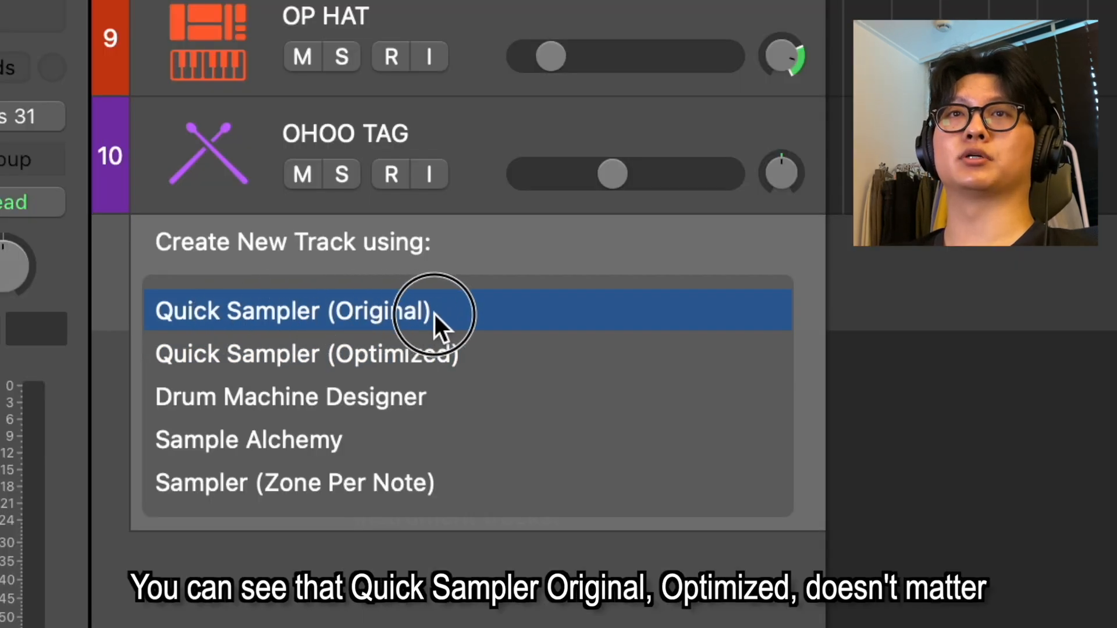
pyautogui.moveTo(435, 315)
pyautogui.mouseDown()
pyautogui.moveTo(438, 350)
pyautogui.moveTo(449, 313)
pyautogui.moveTo(451, 330)
pyautogui.mouseUp()
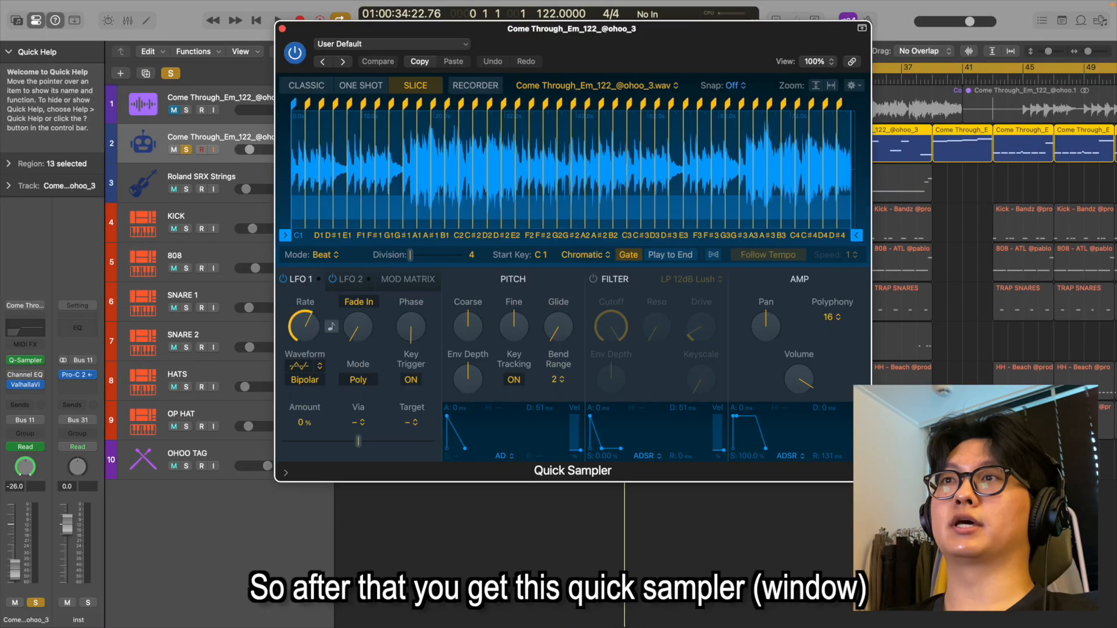
# Step: Switch the Quick Sampler slicing mode to Transient+Note and back to Beat Divisions
pyautogui.click(352, 310)
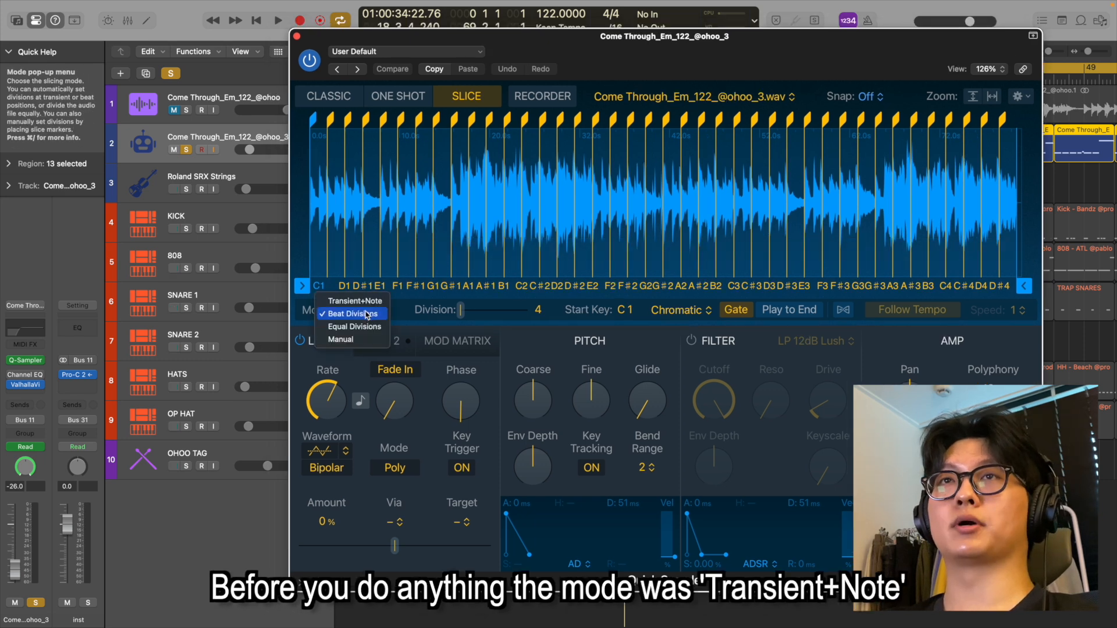
pyautogui.click(356, 301)
pyautogui.click(364, 314)
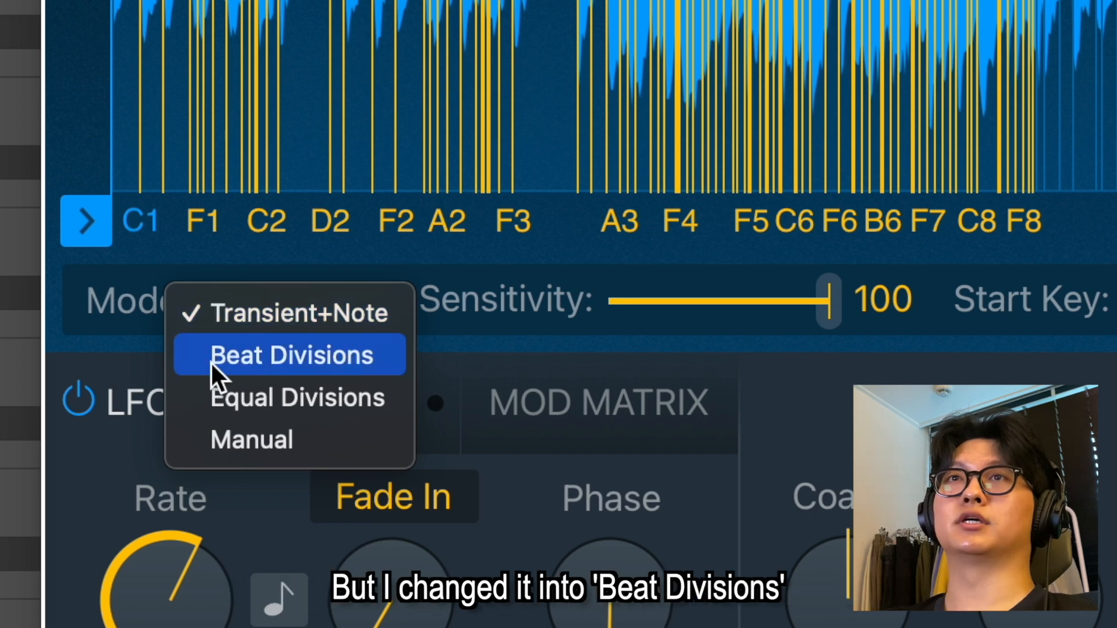
pyautogui.click(342, 364)
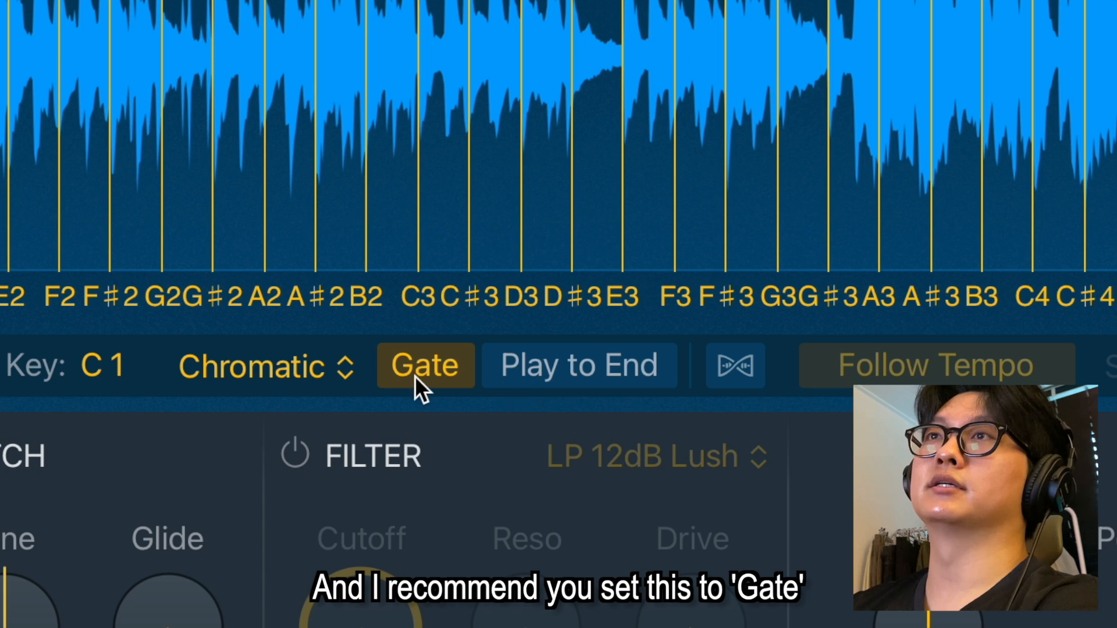
# Step: Try Play to End playback for the slices, turn it off, and re-enable Gate
pyautogui.click(520, 381)
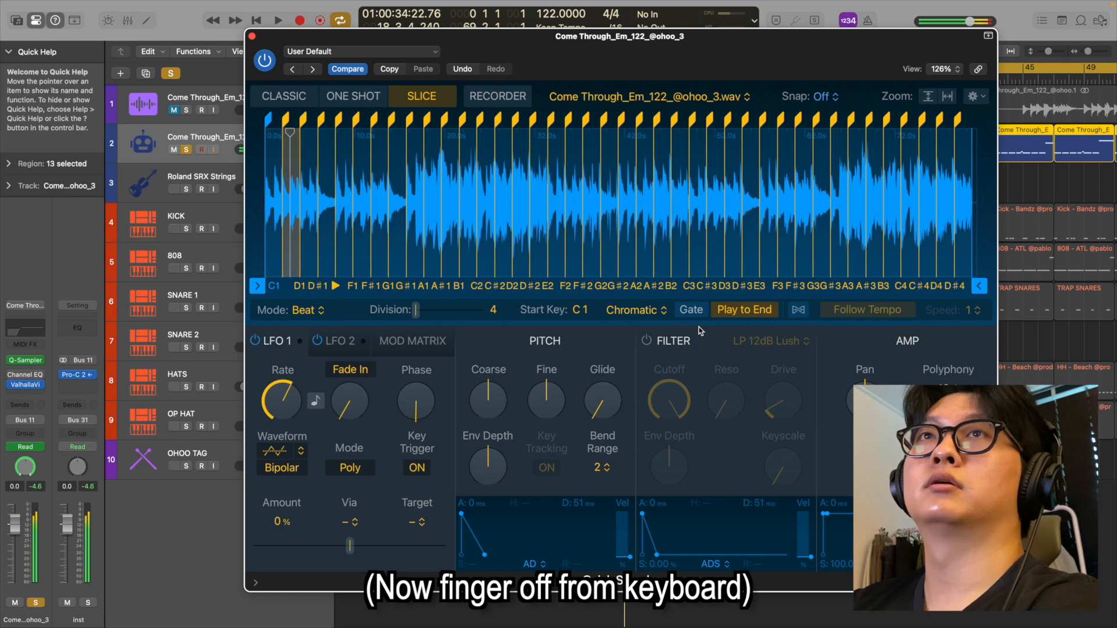
pyautogui.press('space')
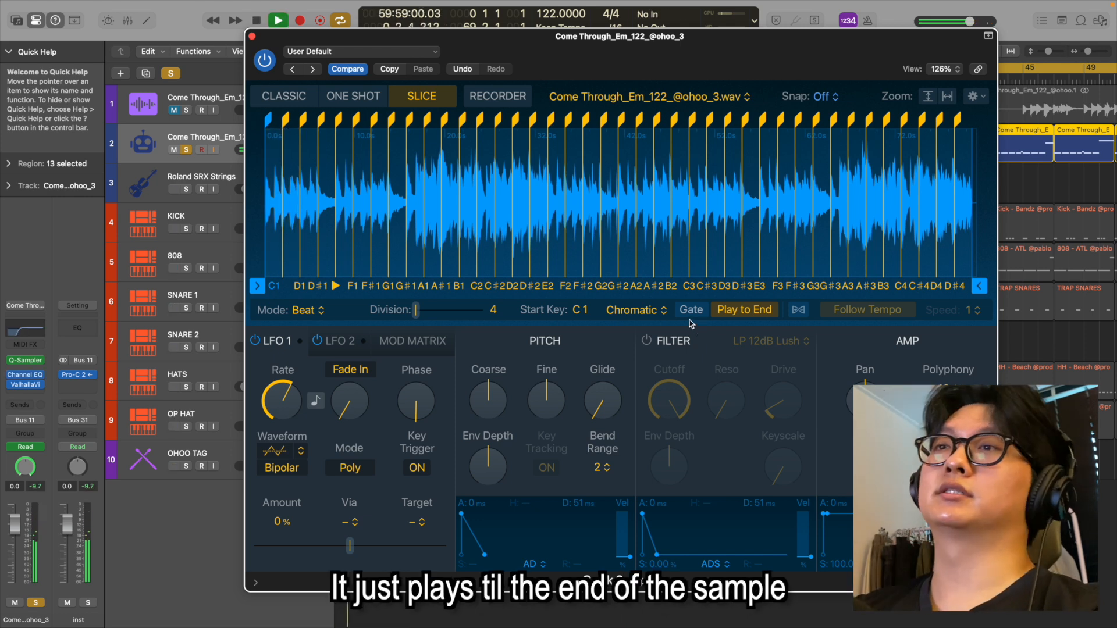
pyautogui.press('space')
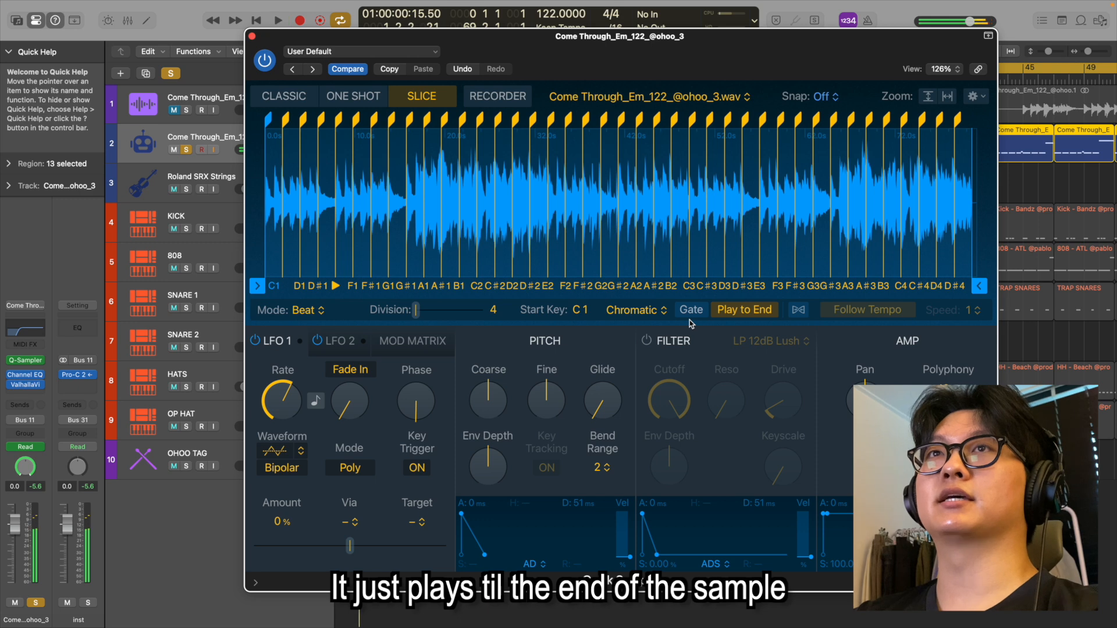
pyautogui.click(754, 319)
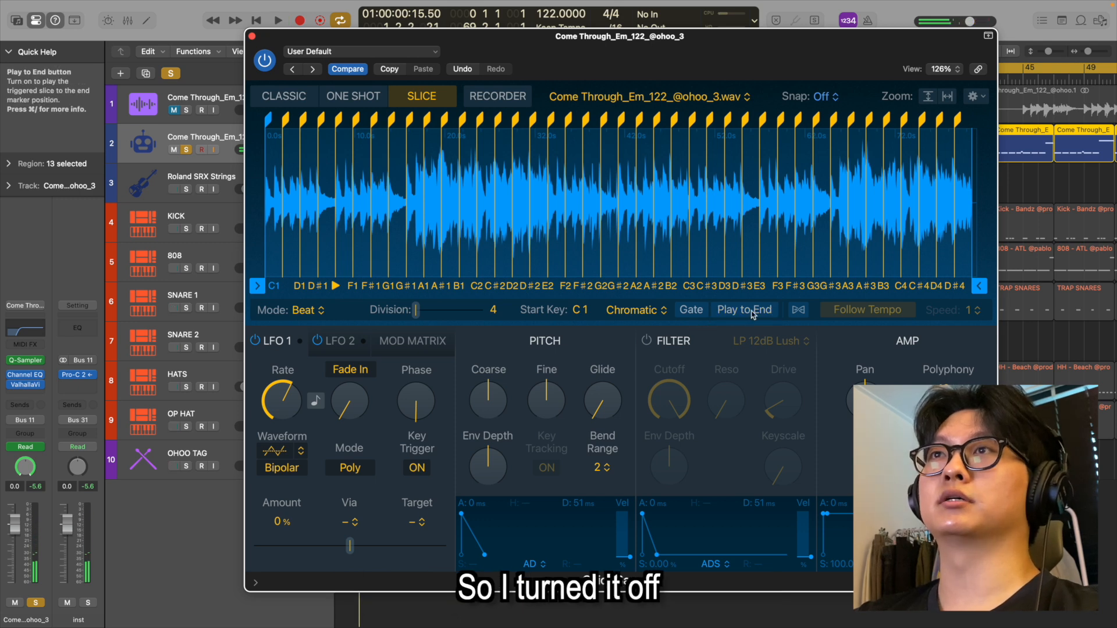
pyautogui.click(701, 311)
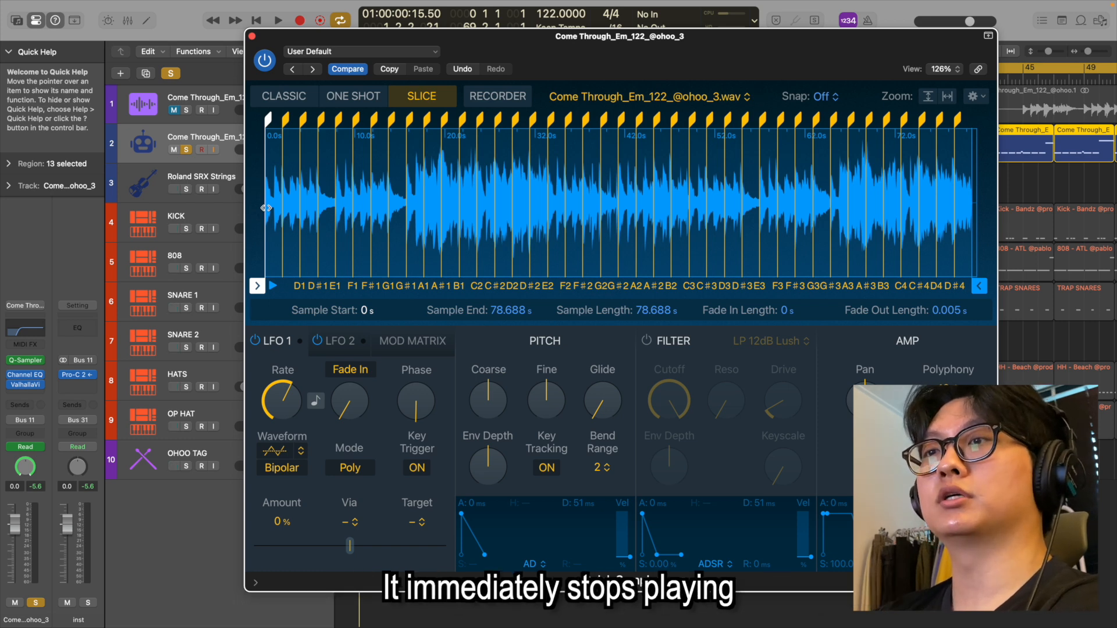
# Step: Audition the first slice of the sample in Gate mode
pyautogui.click(266, 208)
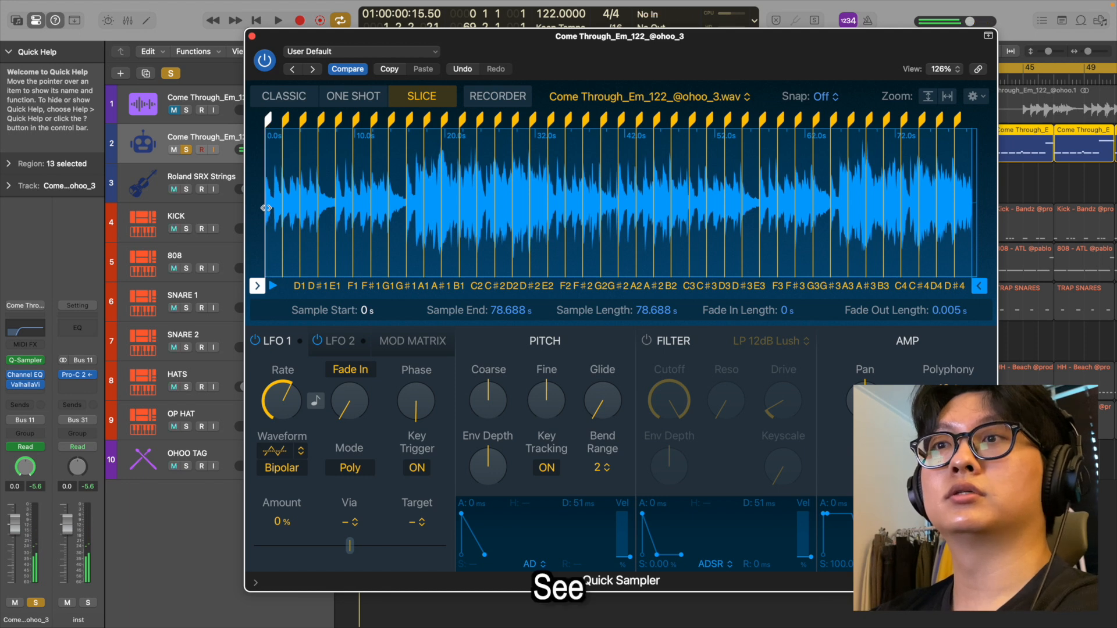
pyautogui.click(266, 208)
pyautogui.click(266, 208)
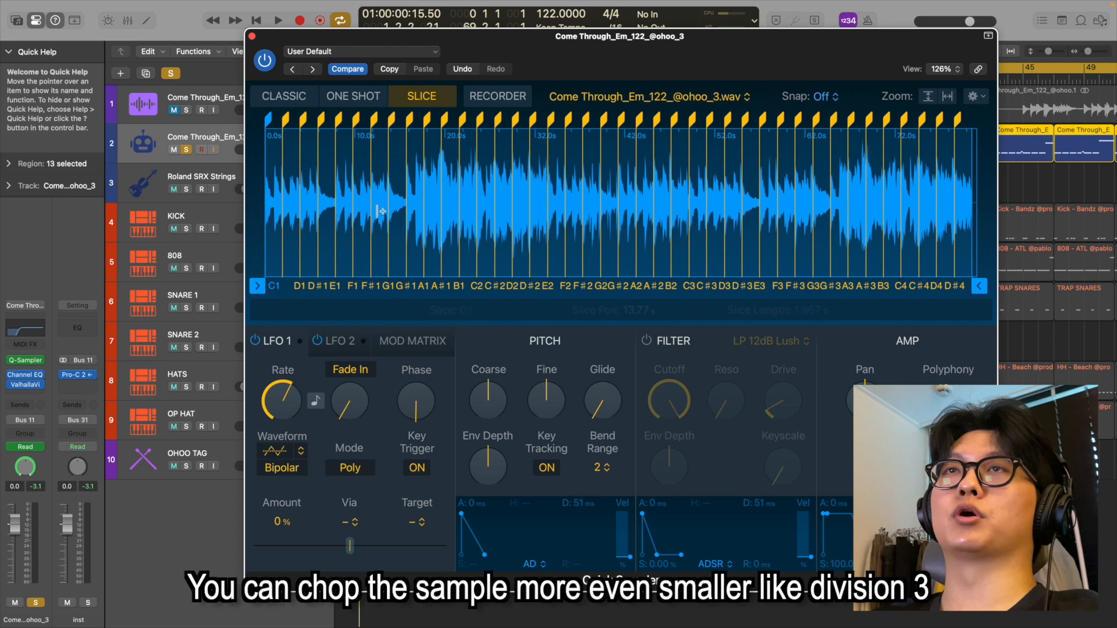
# Step: Try a slice division of 2 and return the division to 4
pyautogui.moveTo(416, 314); pyautogui.dragTo(424, 315)
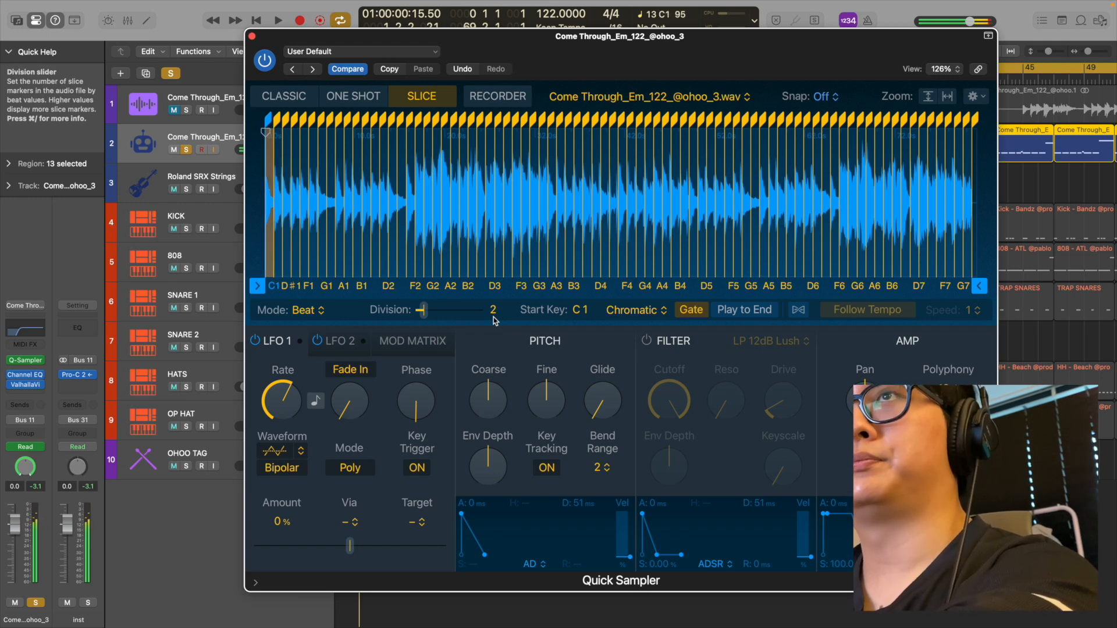
pyautogui.moveTo(434, 319); pyautogui.dragTo(402, 314)
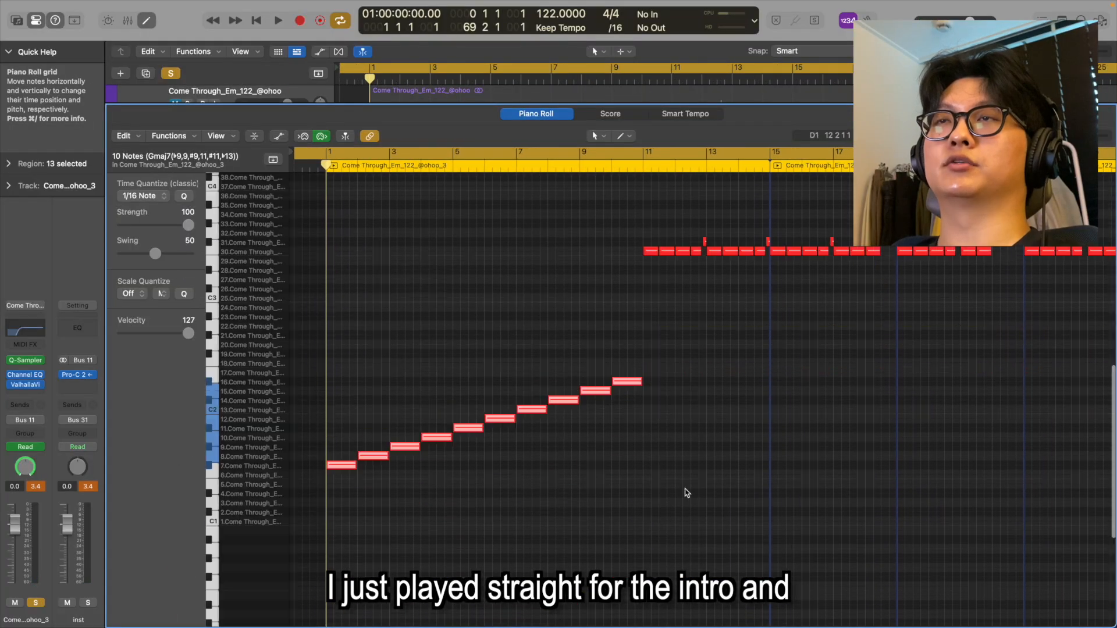
# Step: Review the chopped sample's notes in the Piano Roll and play the soloed sampler track through the intro to bar 15
pyautogui.hscroll(2, 680, 416)
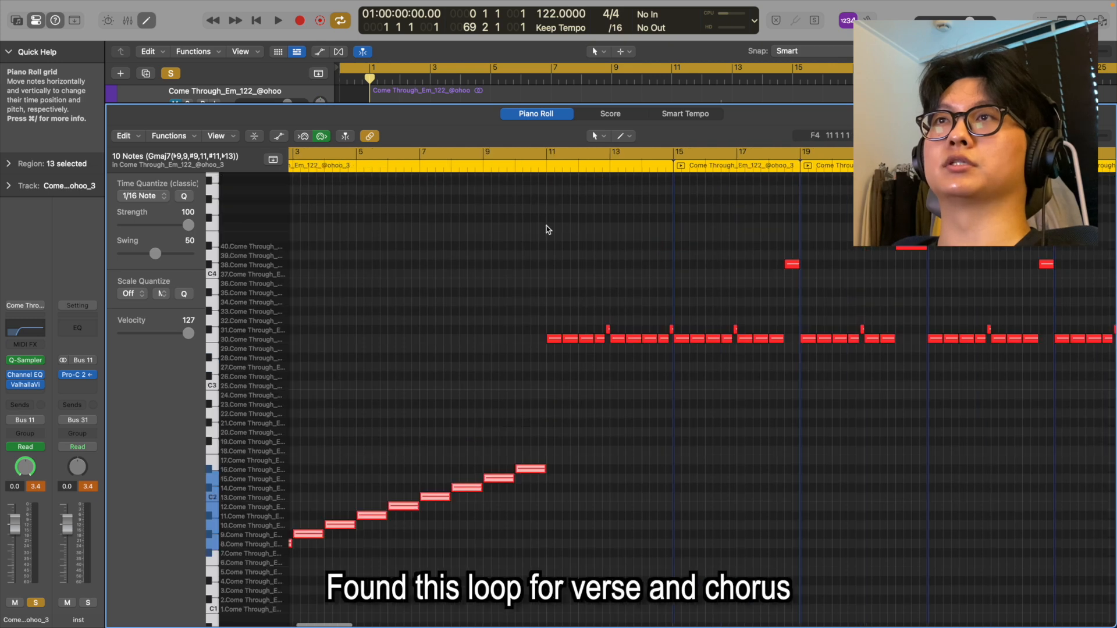
pyautogui.hscroll(2, 680, 286)
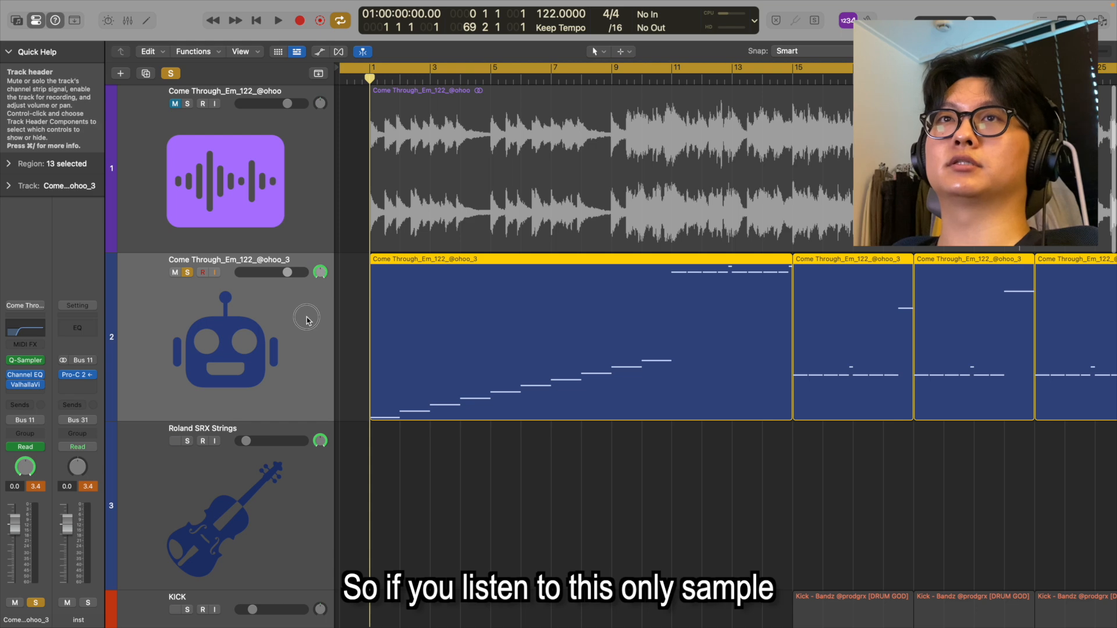
pyautogui.click(362, 438)
pyautogui.press('space')
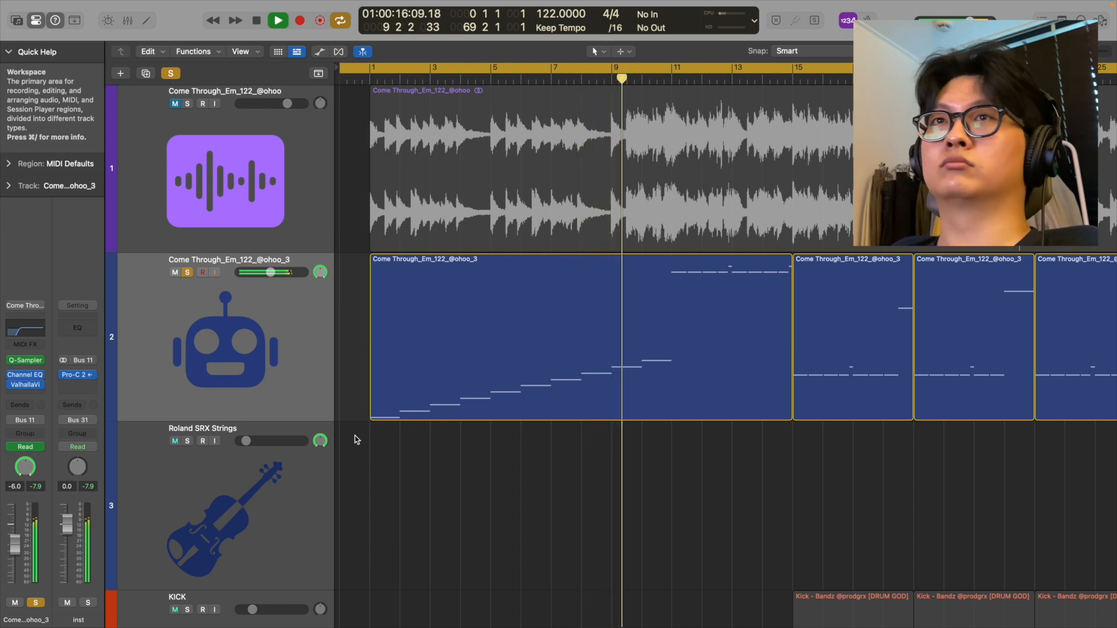
pyautogui.hscroll(1, 356, 440)
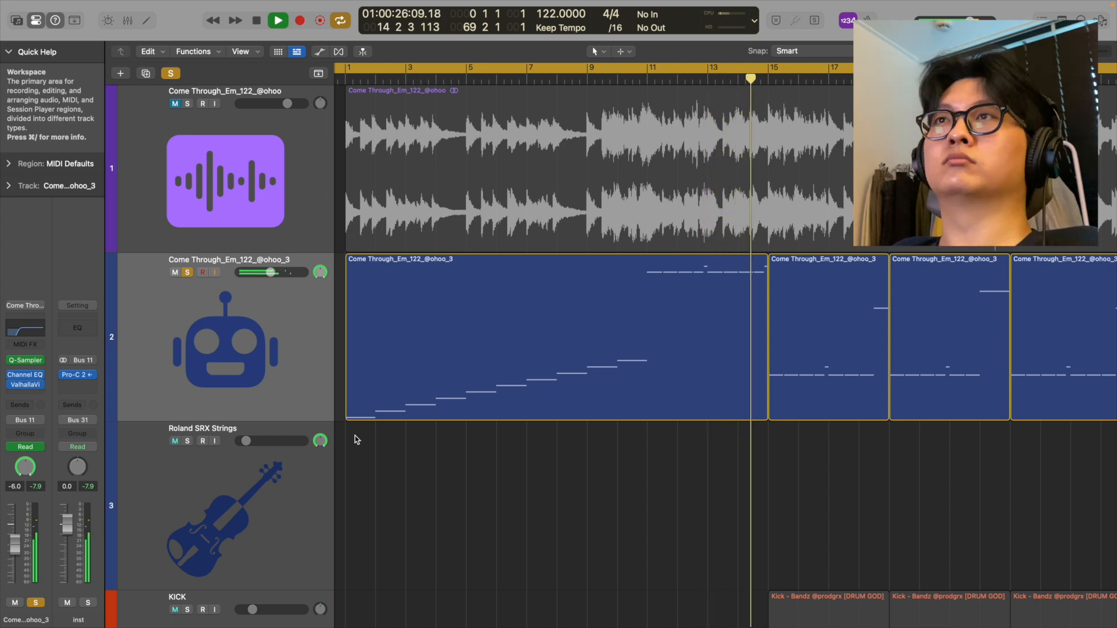
pyautogui.press('space')
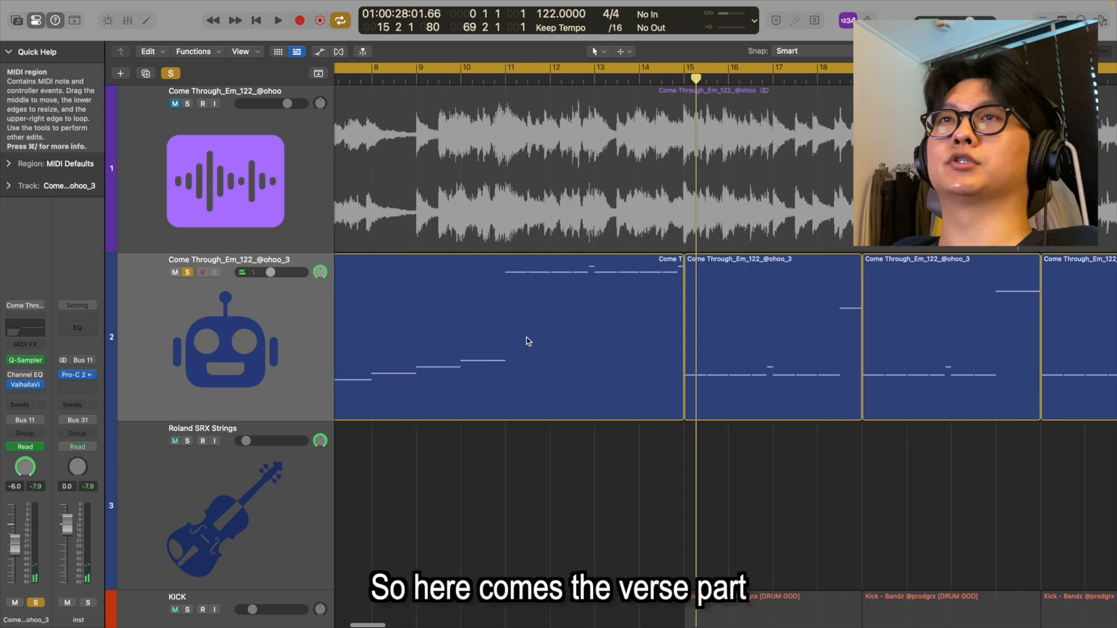
# Step: Place the playhead at bar 11 with cycling off and view the first sampler region's notes in the Piano Roll
pyautogui.click(480, 68)
pyautogui.click(506, 79)
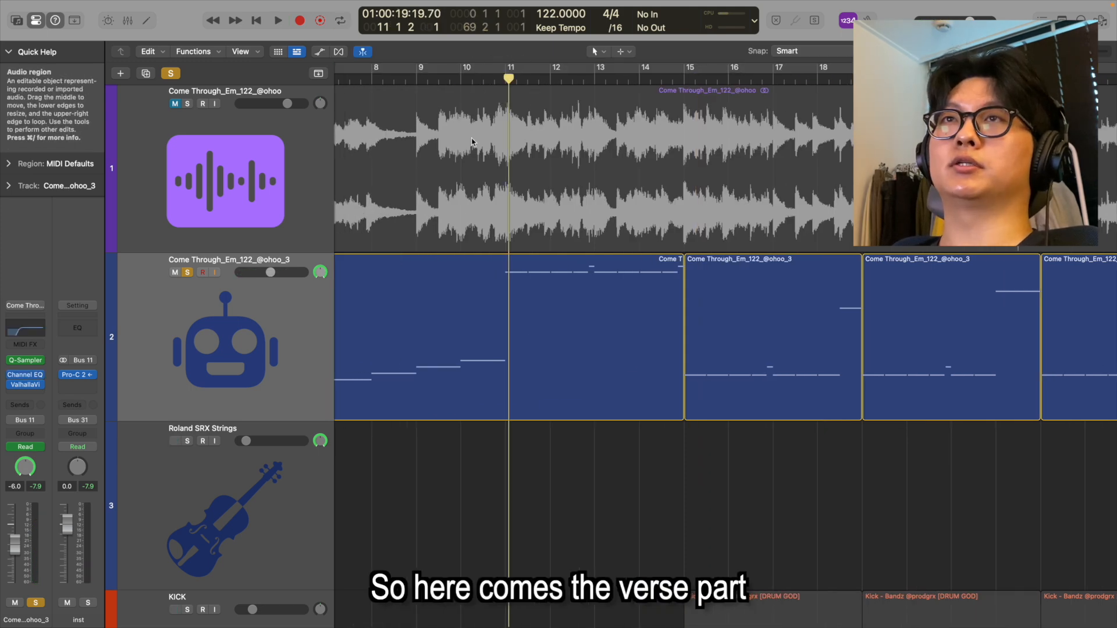
pyautogui.click(652, 452)
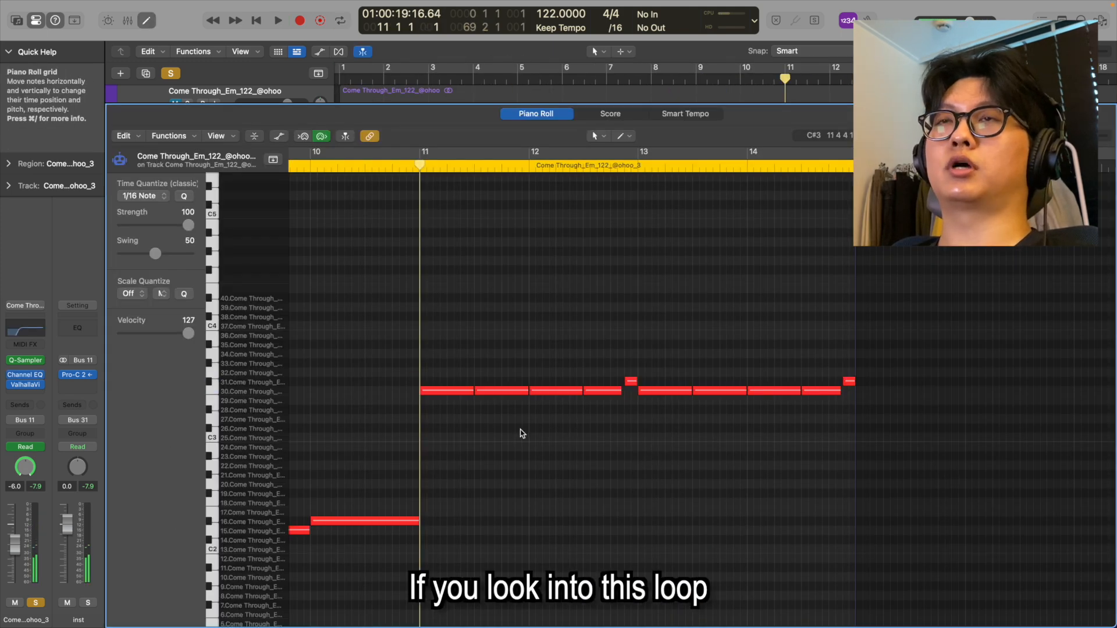
pyautogui.scroll(5, 518, 432)
pyautogui.scroll(-3, 518, 432)
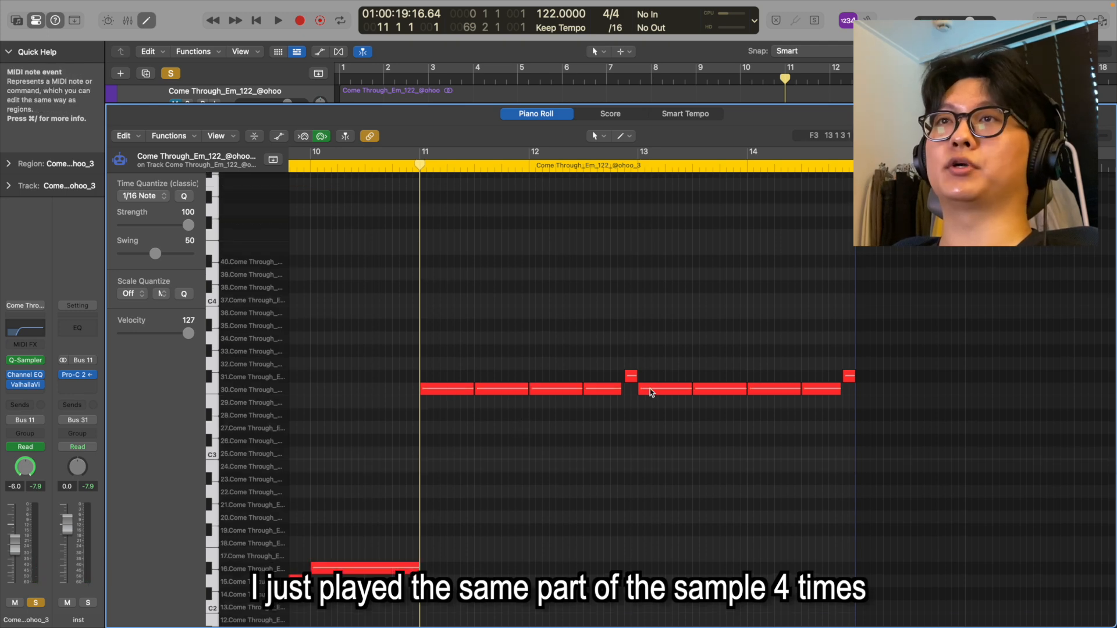
# Step: Select the short variation note at the end of bar 12 to examine how it breaks the loop
pyautogui.scroll(4, 623, 397)
pyautogui.hscroll(2, 611, 399)
pyautogui.click(693, 376)
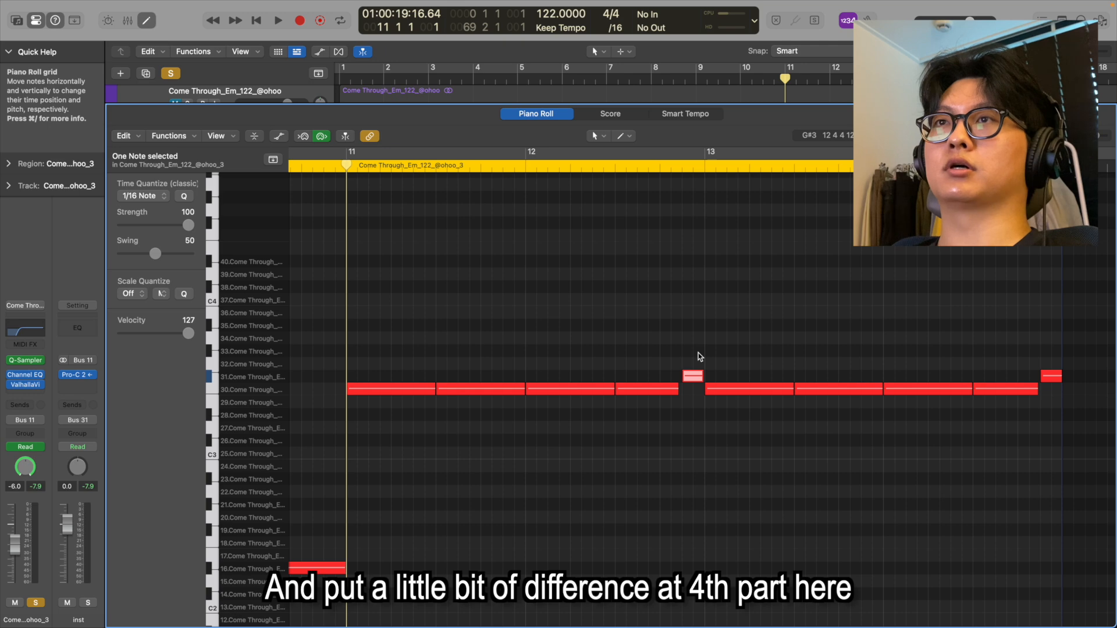
pyautogui.moveTo(694, 388); pyautogui.dragTo(689, 293)
# Step: Select the four repeated slice notes across bars 11 and 12 to examine the repeating pattern
pyautogui.click(407, 389)
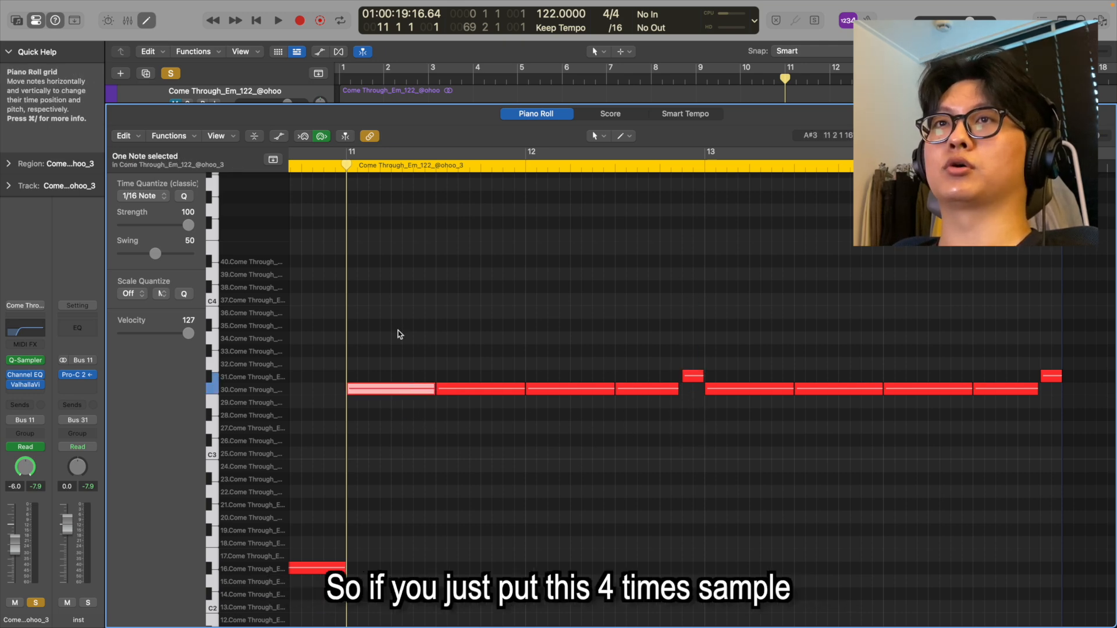
pyautogui.moveTo(407, 361); pyautogui.dragTo(661, 431)
pyautogui.moveTo(386, 314); pyautogui.dragTo(327, 363)
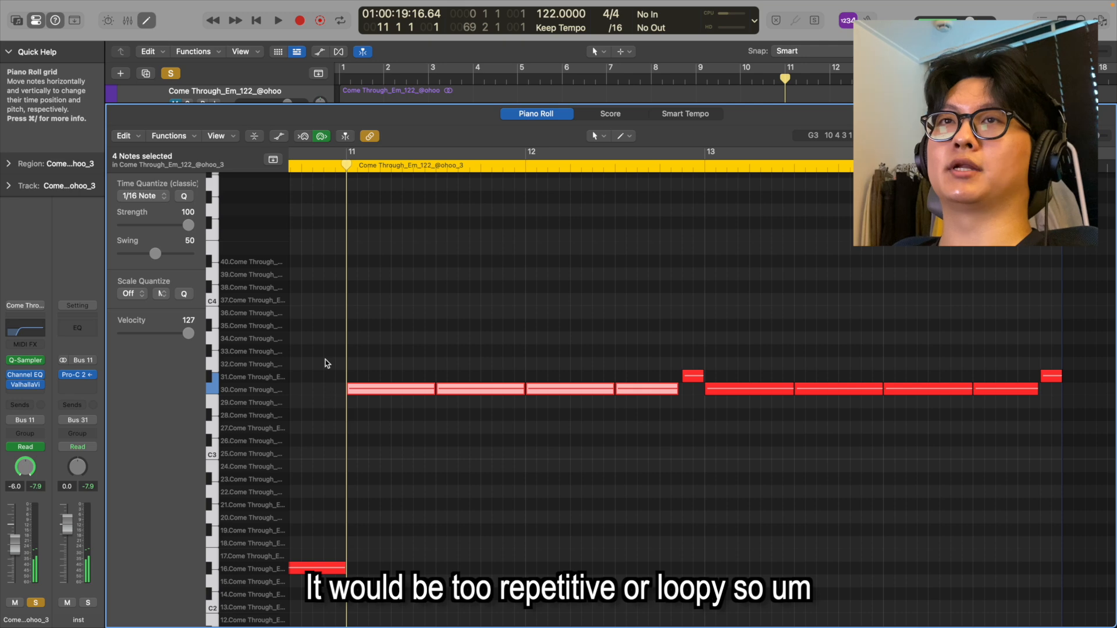
pyautogui.moveTo(371, 303); pyautogui.dragTo(791, 532)
pyautogui.click(762, 517)
# Step: Compare the variation note with the first loop note and play the pattern from bar 11
pyautogui.click(692, 376)
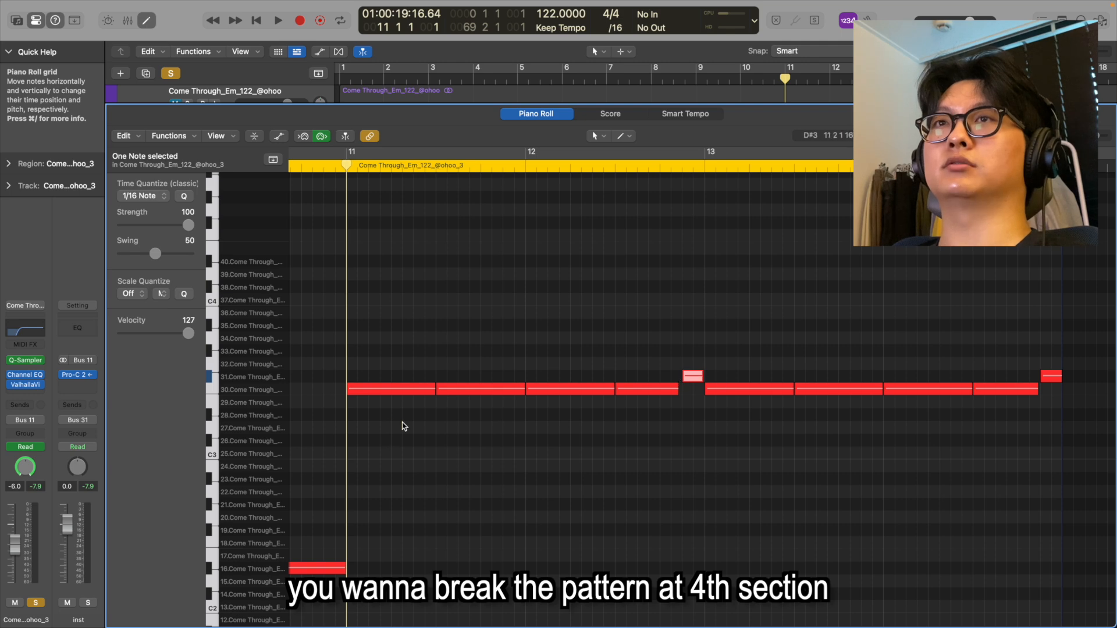
pyautogui.click(396, 390)
pyautogui.scroll(-3, 454, 356)
pyautogui.press('space')
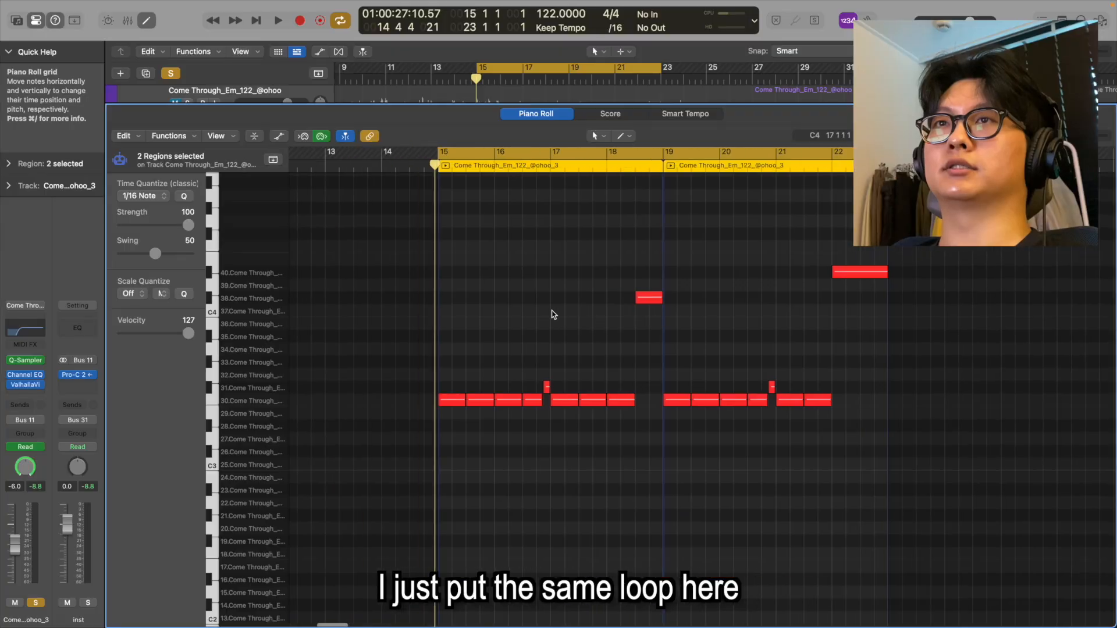
# Step: Examine the repeated loop notes from bar 15 and the differing notes that end the two verse regions
pyautogui.moveTo(329, 334); pyautogui.dragTo(546, 434)
pyautogui.moveTo(572, 347); pyautogui.dragTo(657, 418)
pyautogui.hscroll(4, 658, 413)
pyautogui.scroll(2, 656, 413)
pyautogui.scroll(1, 657, 413)
pyautogui.moveTo(650, 268); pyautogui.dragTo(746, 335)
pyautogui.scroll(2, 873, 276)
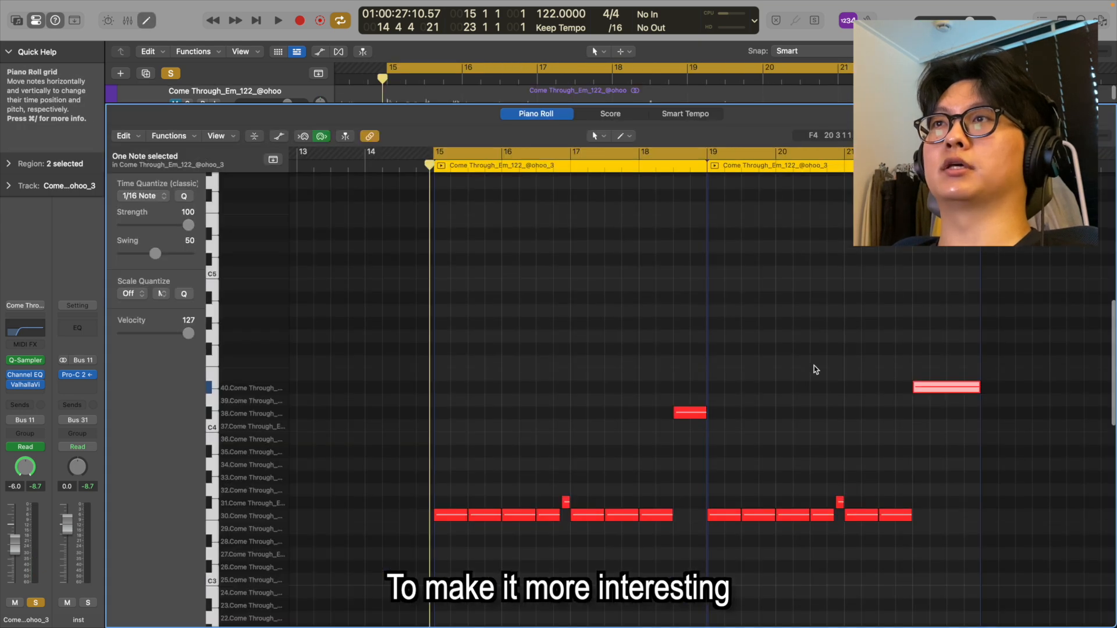
# Step: Play the two verse regions from bar 15 to hear their different ending notes and return to the arrangement
pyautogui.click(690, 411)
pyautogui.press('space')
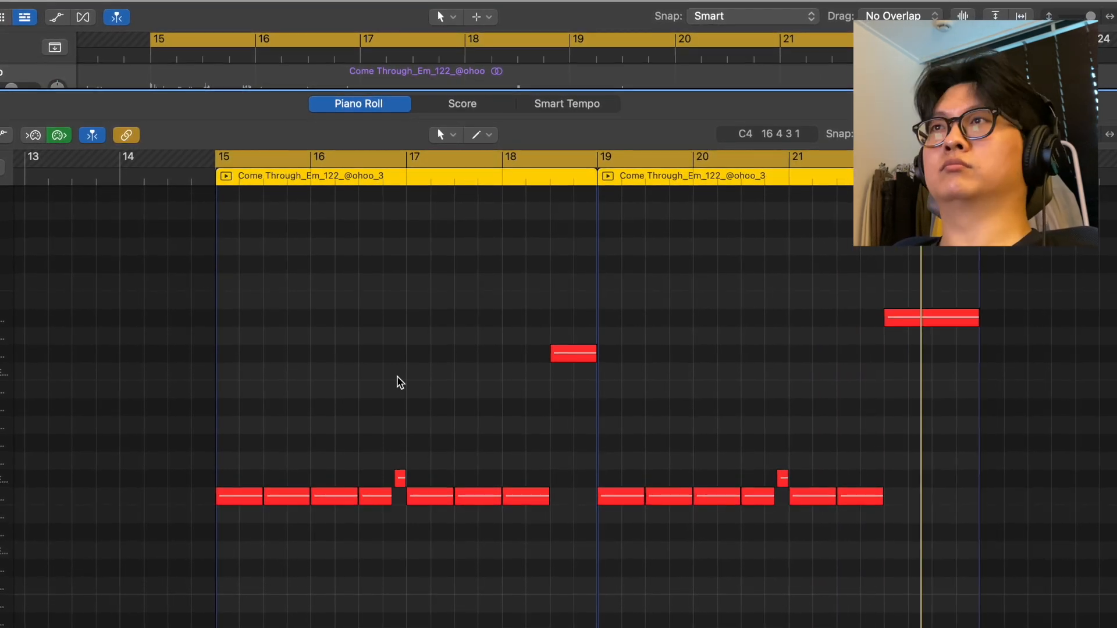
pyautogui.press('x')
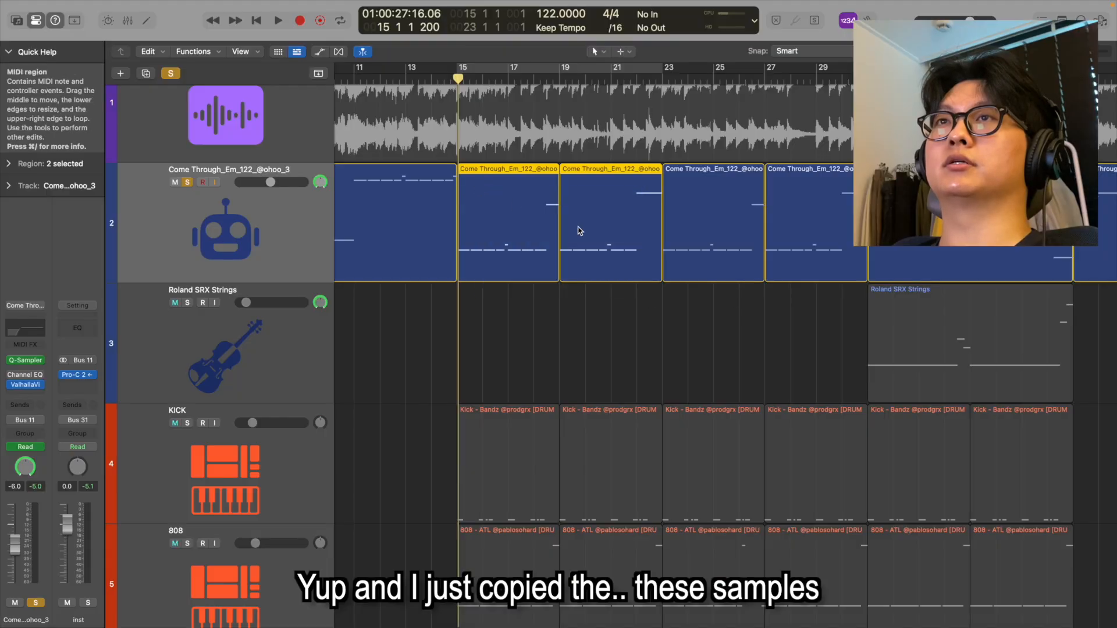
# Step: Show the sample regions' notes in the Piano Roll and play the chorus pattern from bar 31
pyautogui.moveTo(638, 298); pyautogui.dragTo(399, 232)
pyautogui.press('p')
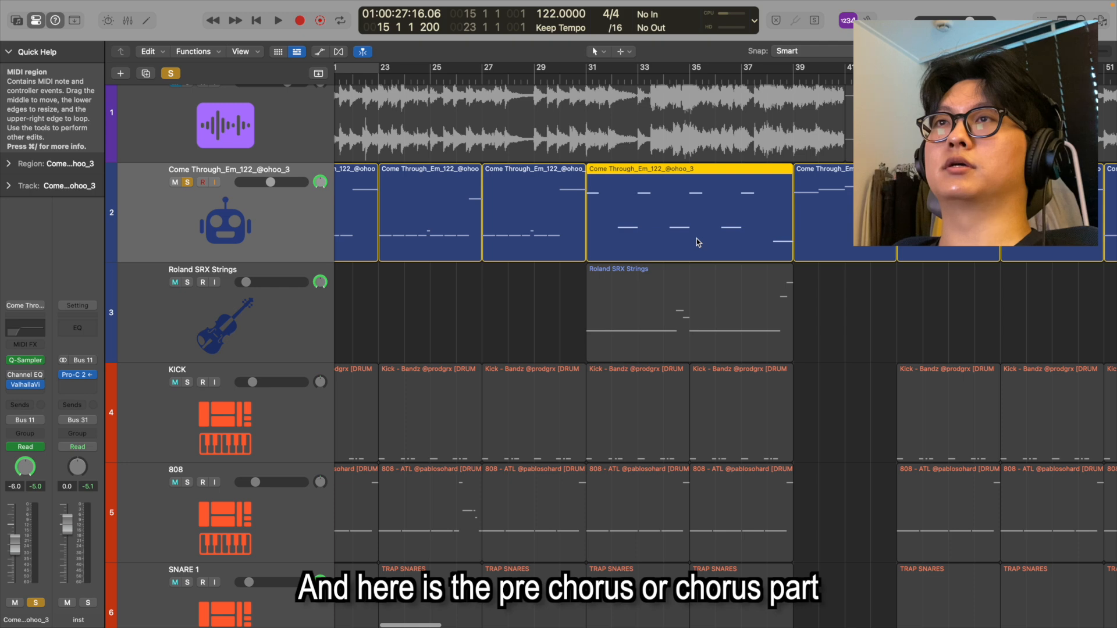
pyautogui.press('super+Up')
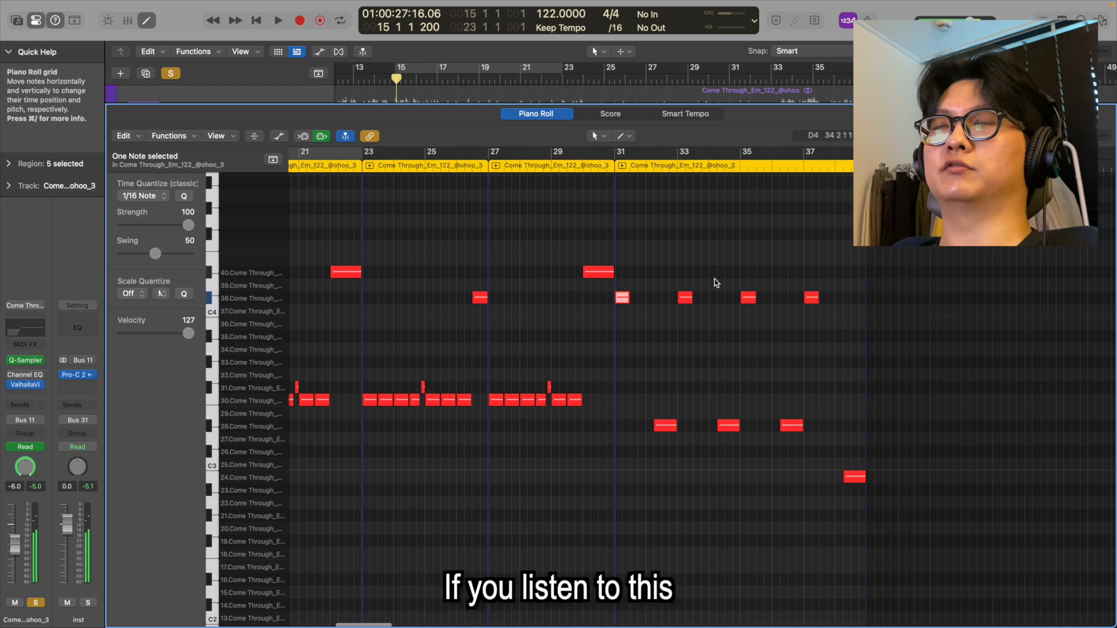
pyautogui.scroll(-2, 716, 282)
pyautogui.hotkey('shift', 'space')
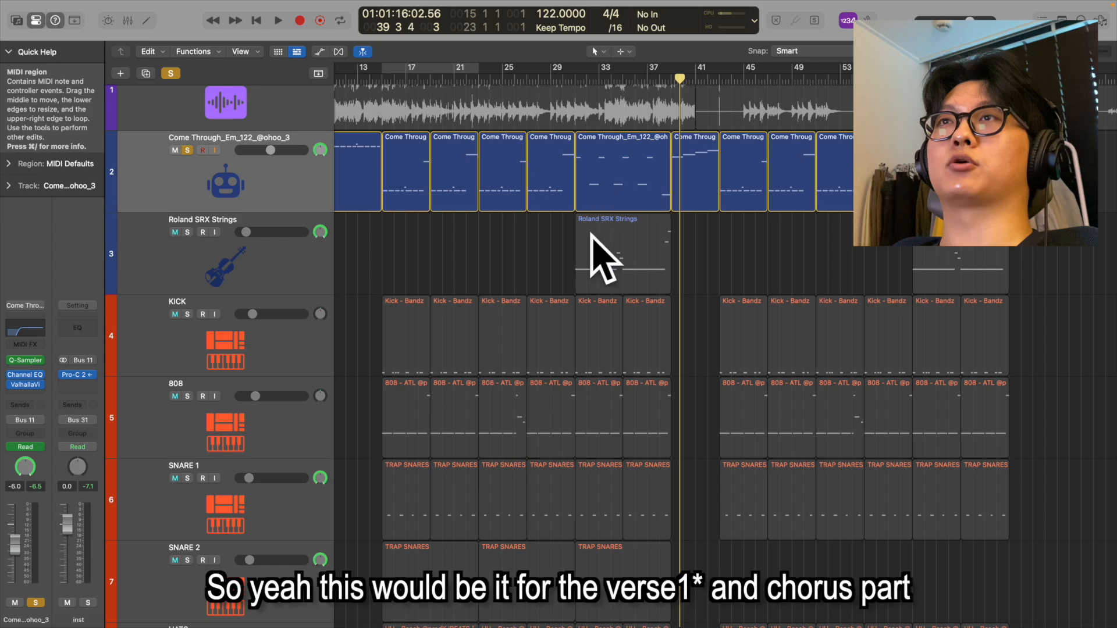
# Step: Play the four rising slice notes from bar 39 in the Piano Roll, together with the verse loop at bar 43
pyautogui.press('super+Left')
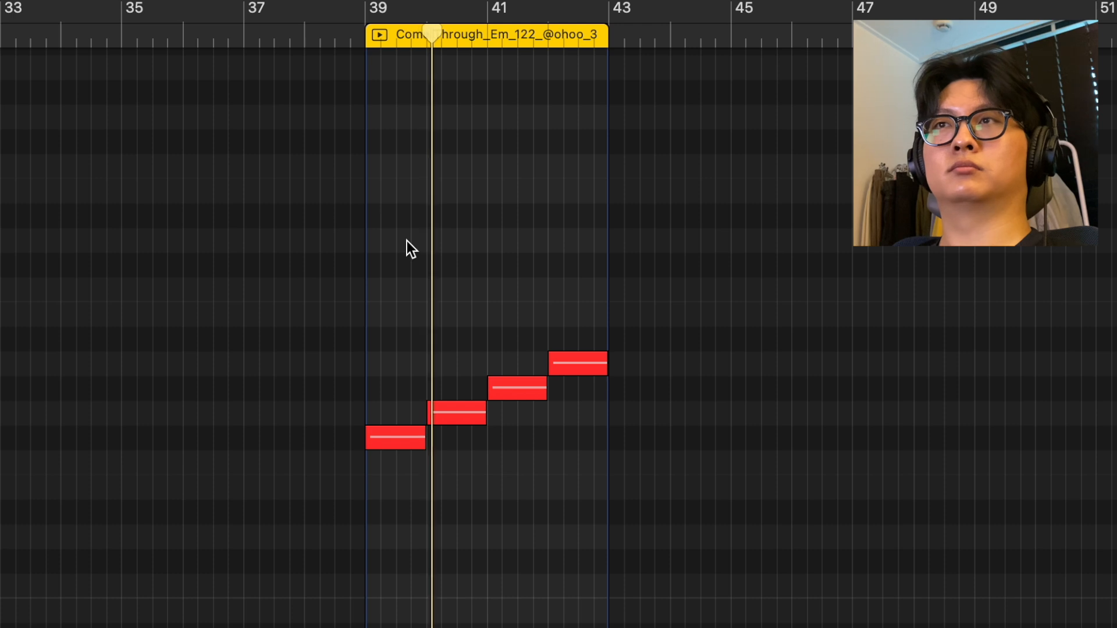
pyautogui.keyDown('ctrl'); pyautogui.keyDown('alt'); pyautogui.click(406, 240); pyautogui.keyUp('alt'); pyautogui.keyUp('ctrl')
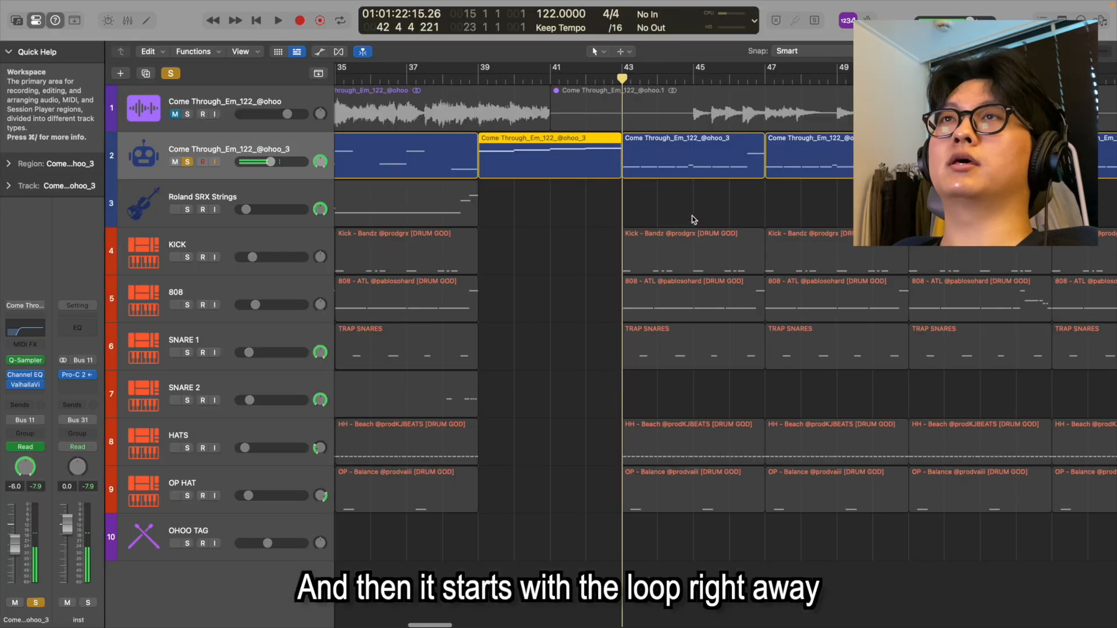
pyautogui.doubleClick(685, 153)
pyautogui.press('e')
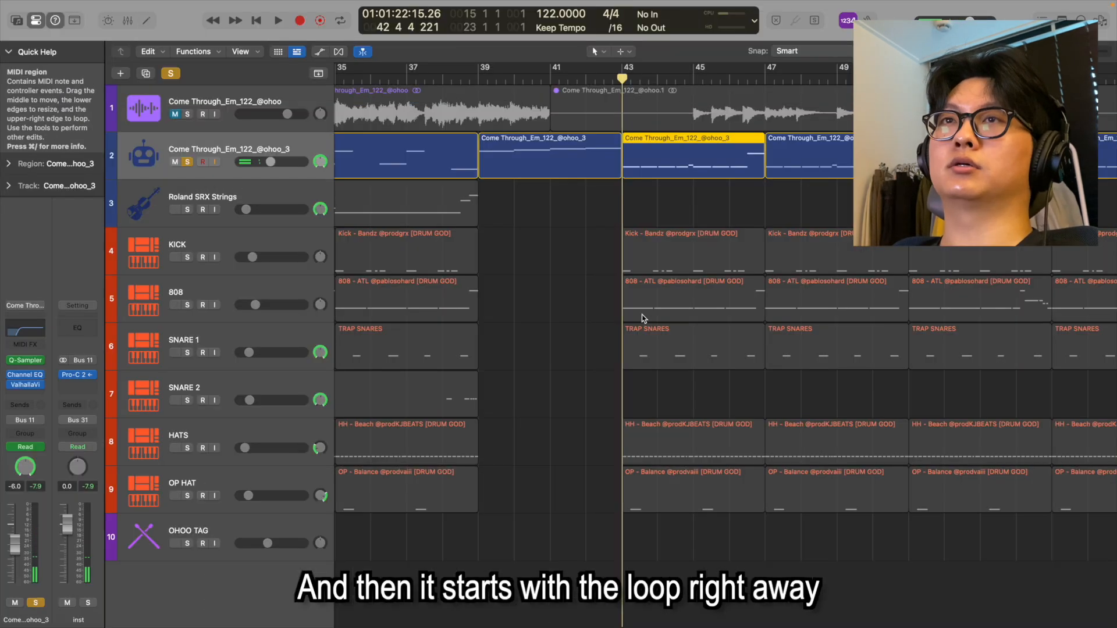
pyautogui.click(582, 163)
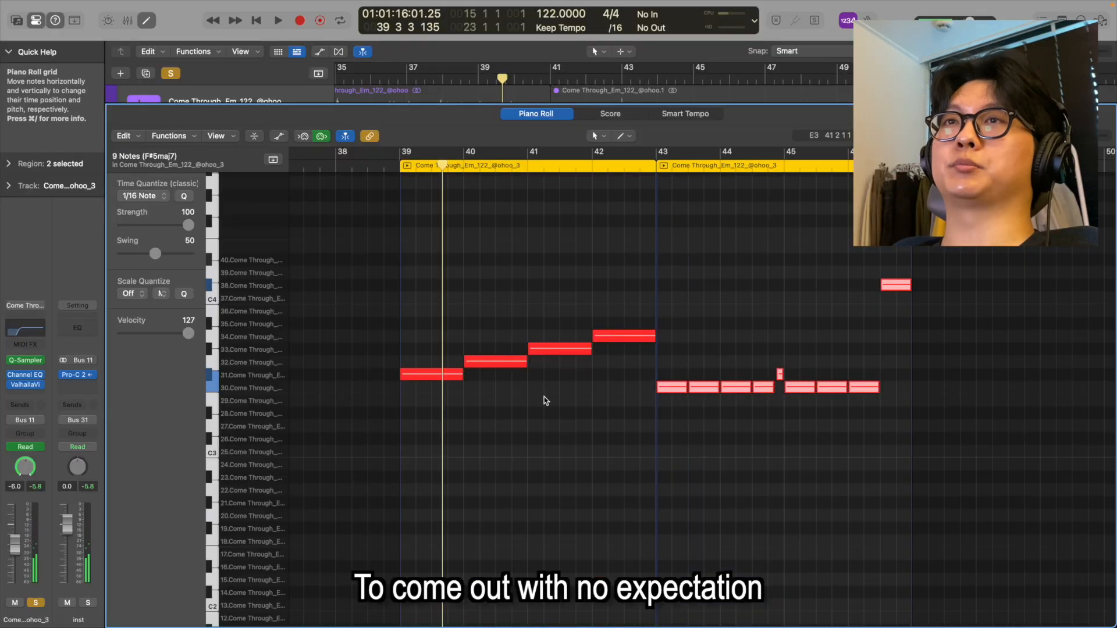
pyautogui.press('space')
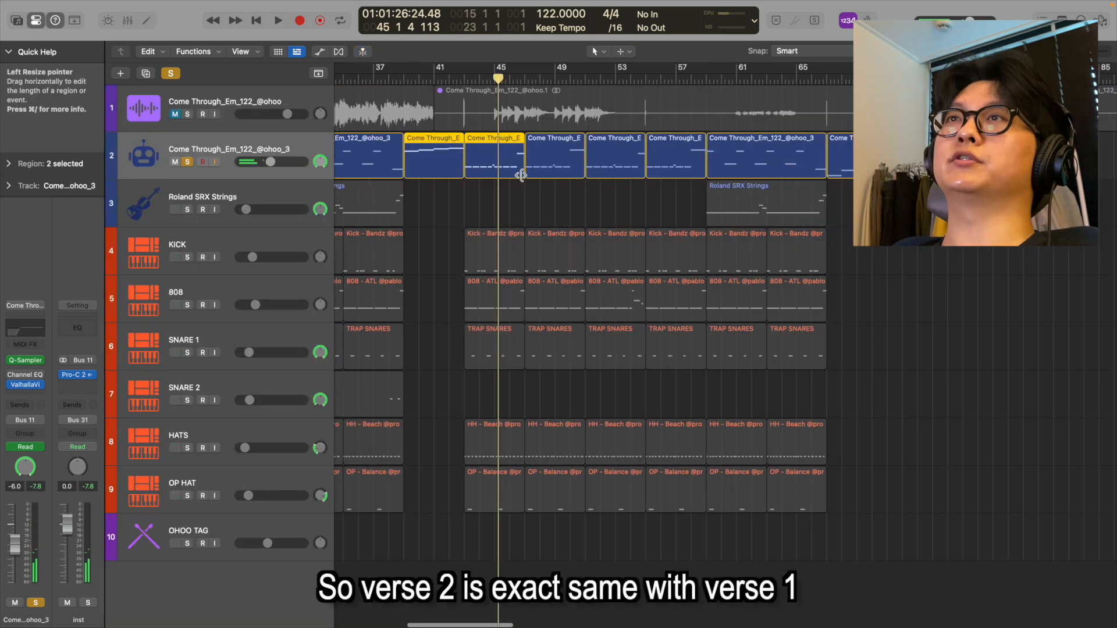
# Step: Select the sample regions of verse 2 from bar 43 and those of verse 1 from bar 15 to compare the two sections
pyautogui.moveTo(650, 149); pyautogui.dragTo(689, 149)
pyautogui.click(582, 187)
pyautogui.hscroll(-10, 593, 189)
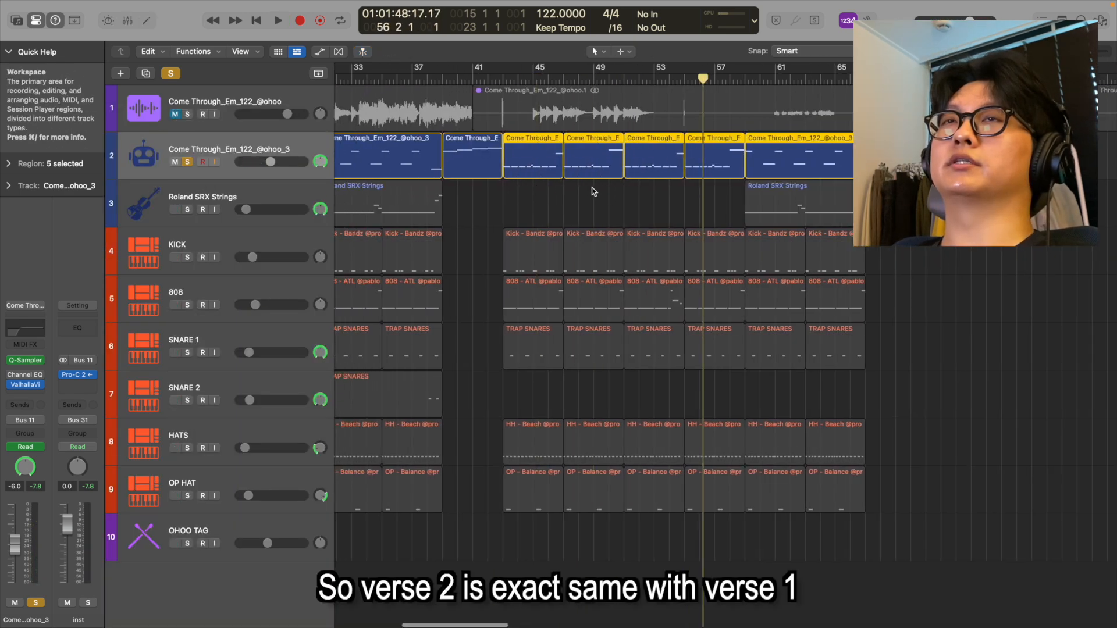
pyautogui.scroll(-5, 592, 189)
pyautogui.keyDown('shift'); pyautogui.click(476, 165); pyautogui.keyUp('shift')
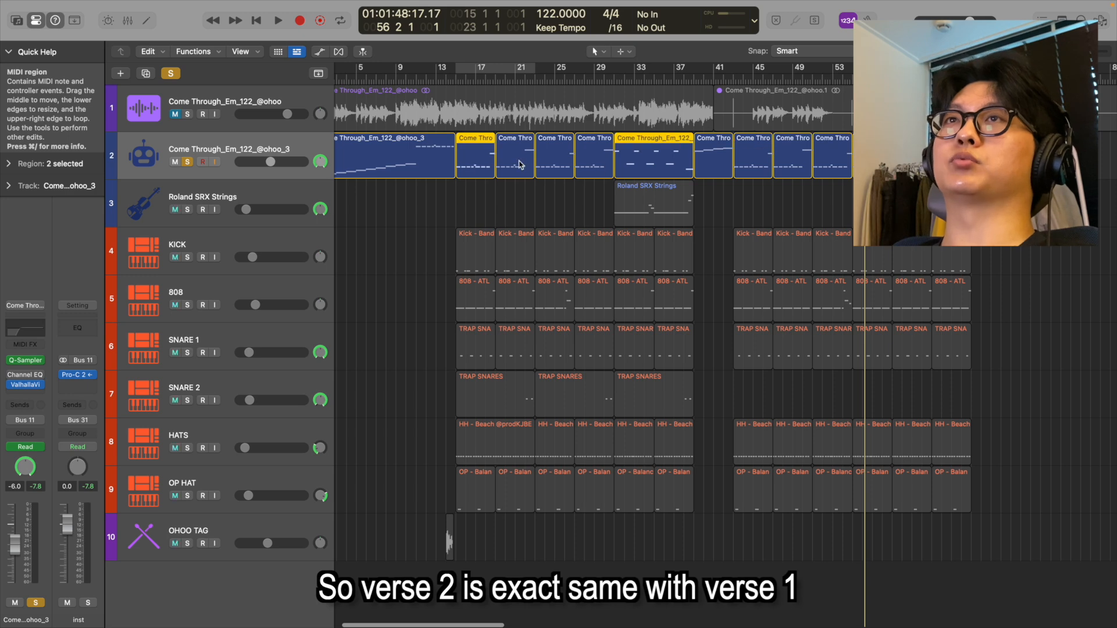
pyautogui.keyDown('shift'); pyautogui.click(519, 162); pyautogui.keyUp('shift')
pyautogui.keyDown('shift'); pyautogui.click(555, 158); pyautogui.keyUp('shift')
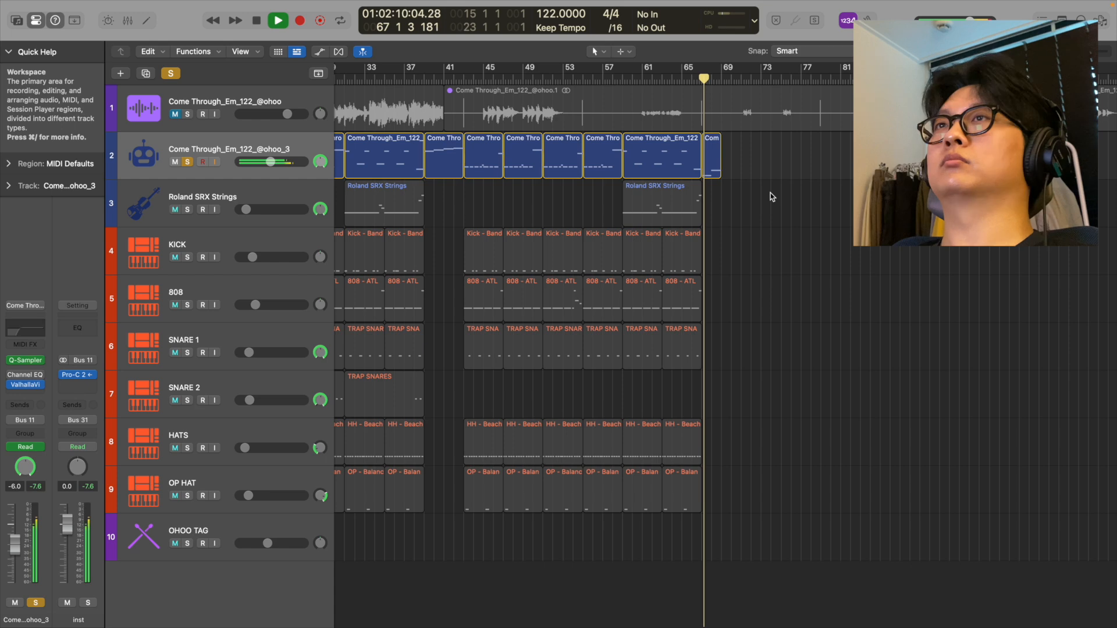
# Step: Examine the short closing sample region at bar 67 and the sample track's ValhallaVintageVerb settings
pyautogui.doubleClick(712, 156)
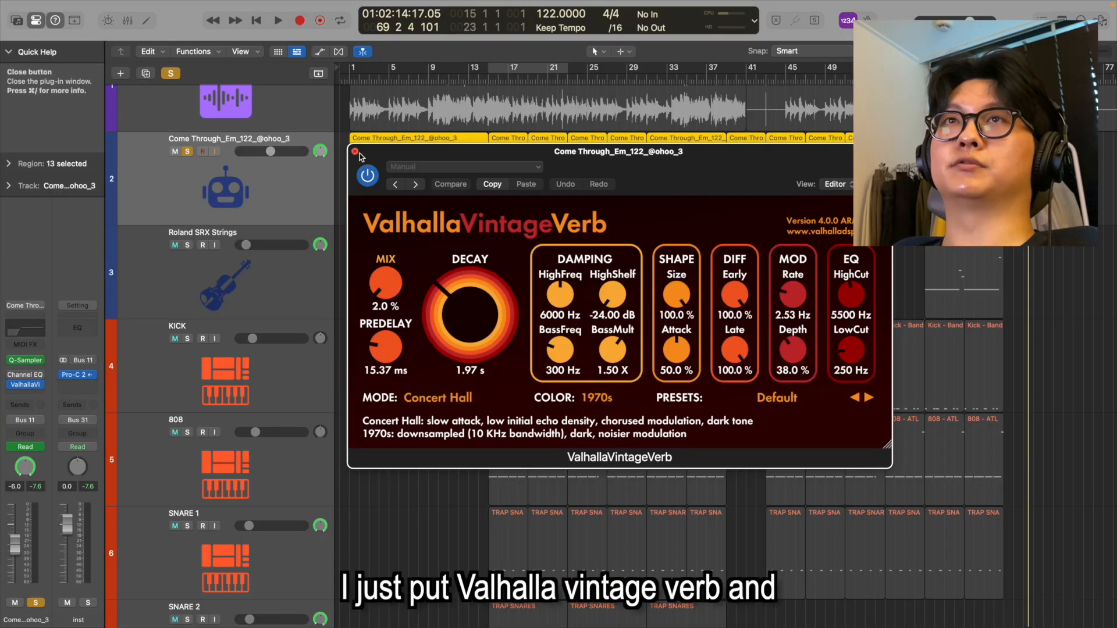
pyautogui.click(355, 151)
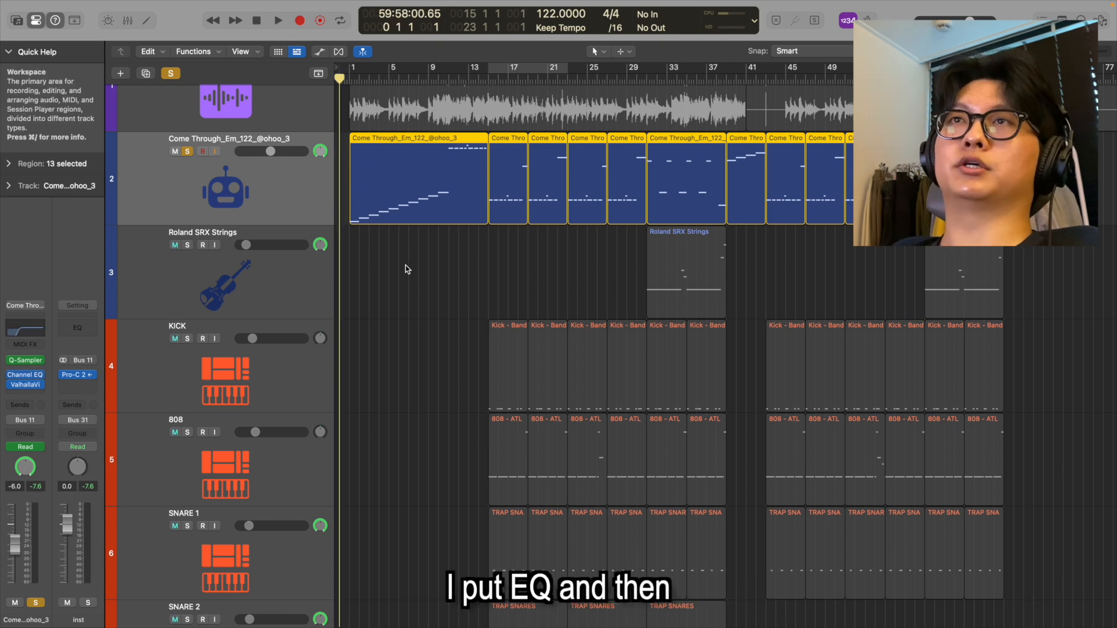
# Step: Solo the six drum tracks from KICK to OP HAT and play the drum loop from bar 15
pyautogui.keyDown('ctrl'); pyautogui.keyDown('alt'); pyautogui.click(406, 265); pyautogui.keyUp('alt'); pyautogui.keyUp('ctrl')
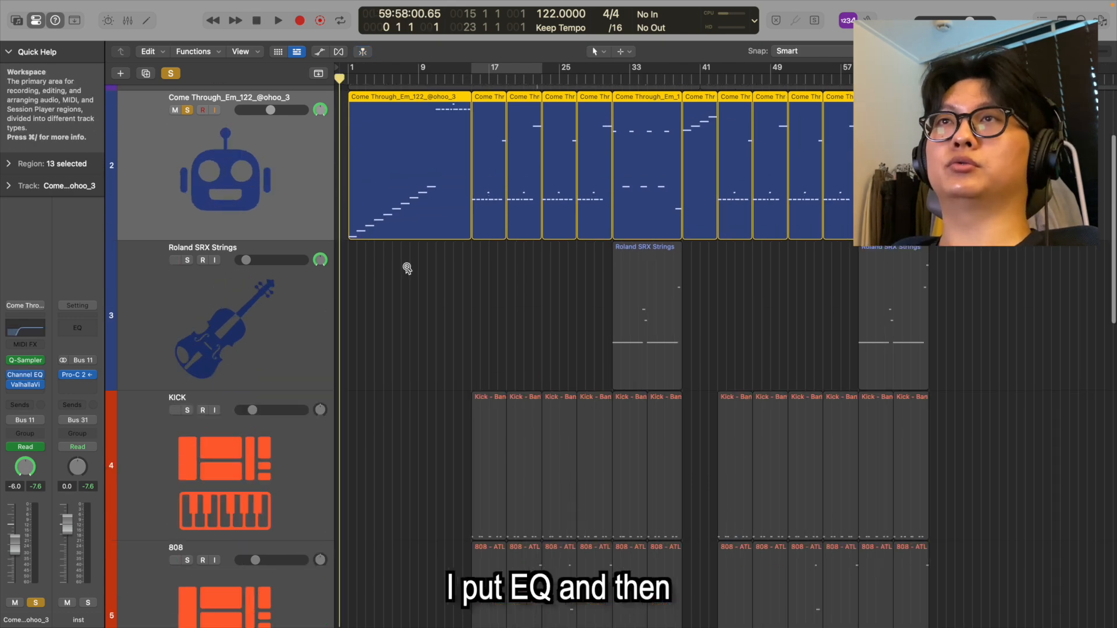
pyautogui.keyDown('ctrl'); pyautogui.keyDown('alt'); pyautogui.click(341, 204); pyautogui.keyUp('alt'); pyautogui.keyUp('ctrl')
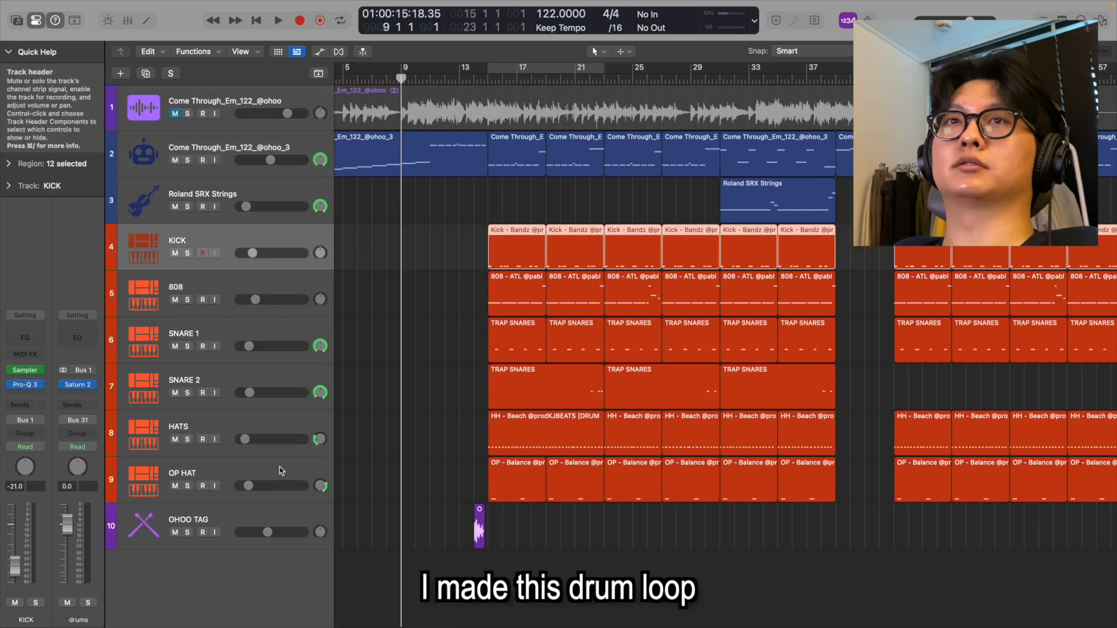
pyautogui.keyDown('shift'); pyautogui.click(304, 473); pyautogui.keyUp('shift')
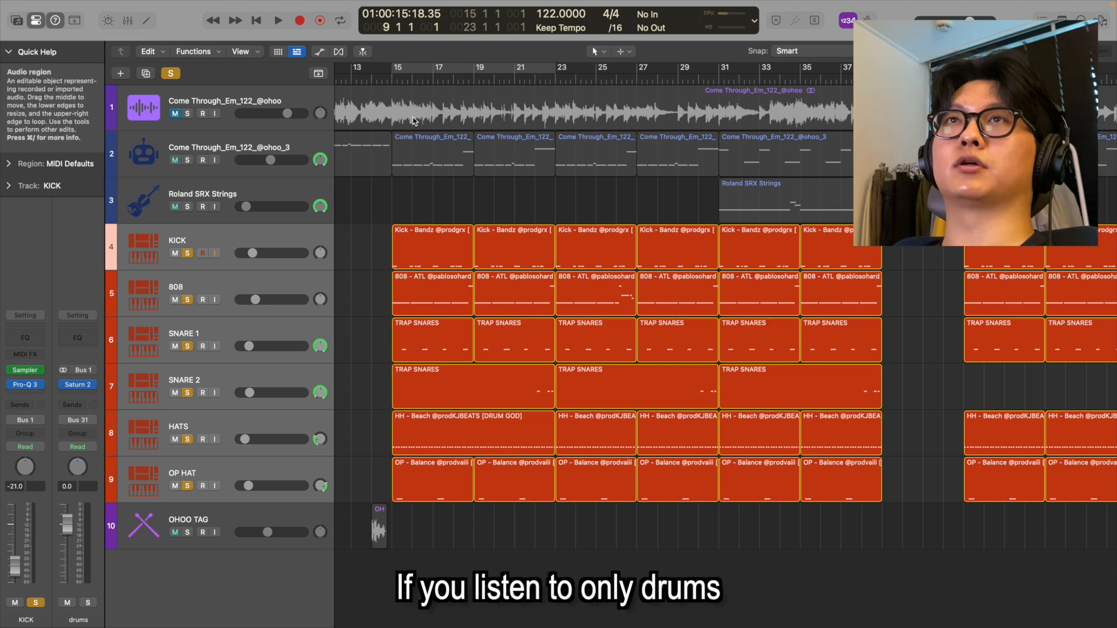
pyautogui.hscroll(-2, 413, 121)
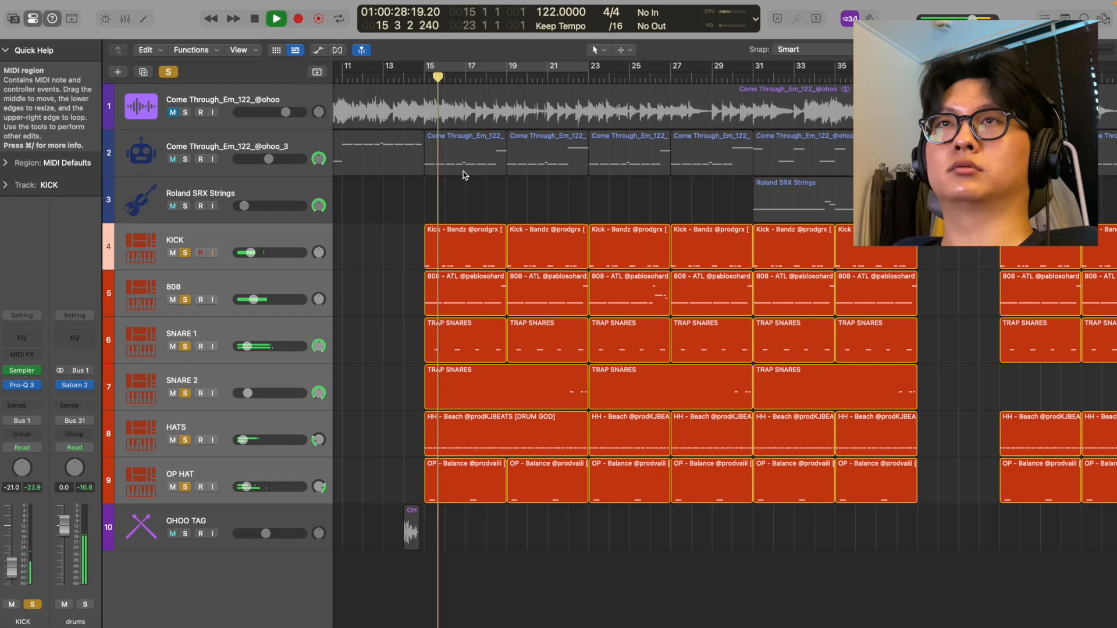
# Step: Lower the sliced sample track's volume to -26 dB in the mixer while the drums play
pyautogui.press('x')
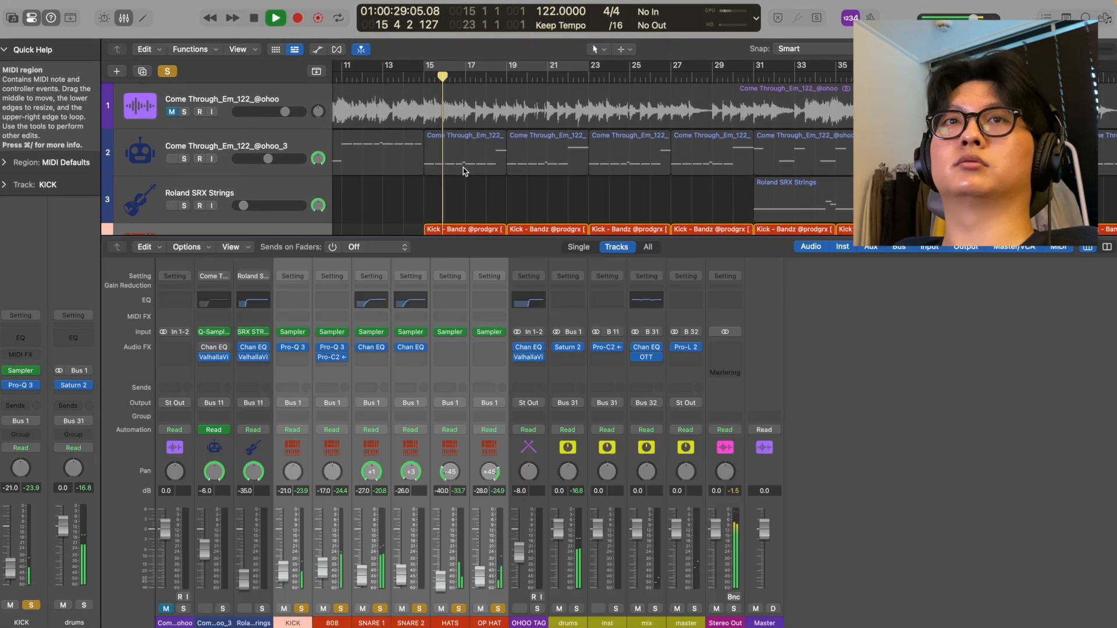
pyautogui.click(221, 473)
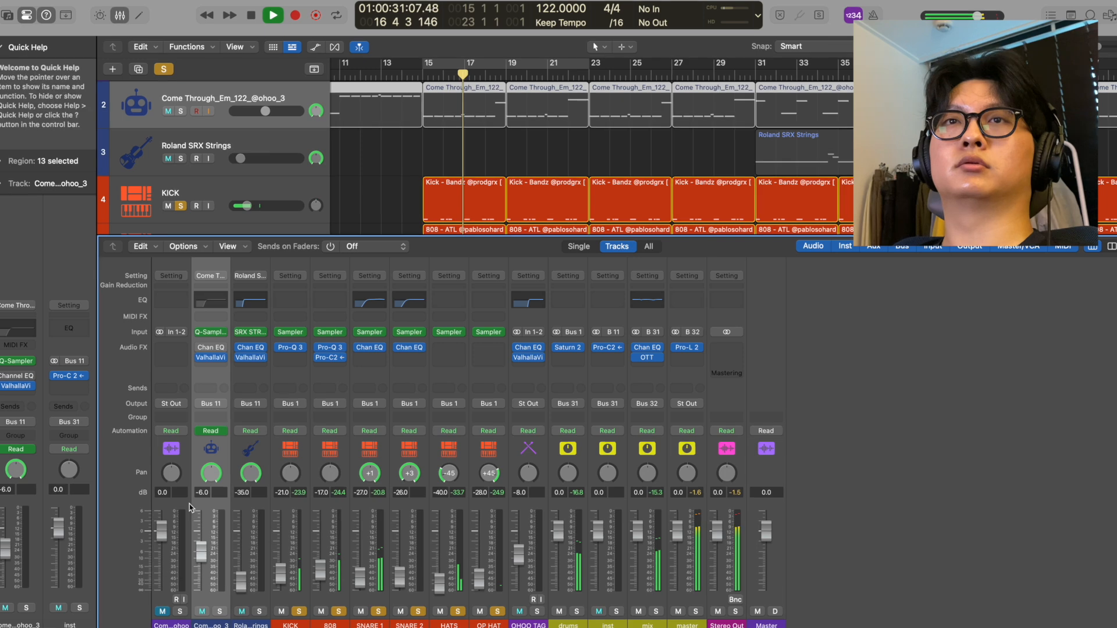
pyautogui.write('-26')
pyautogui.press('Return')
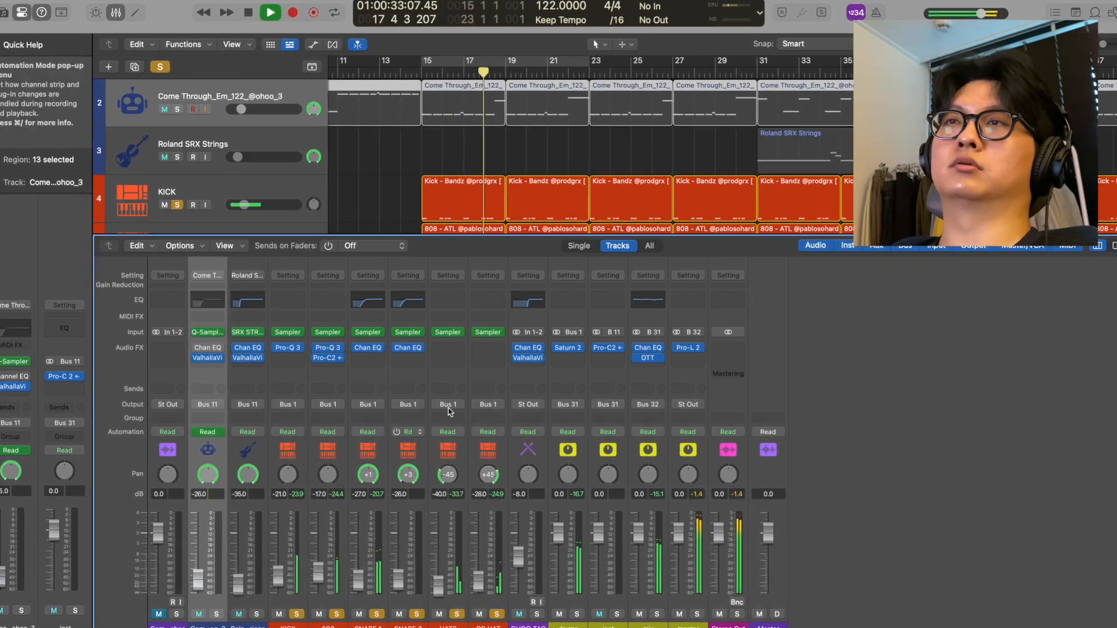
pyautogui.press('x')
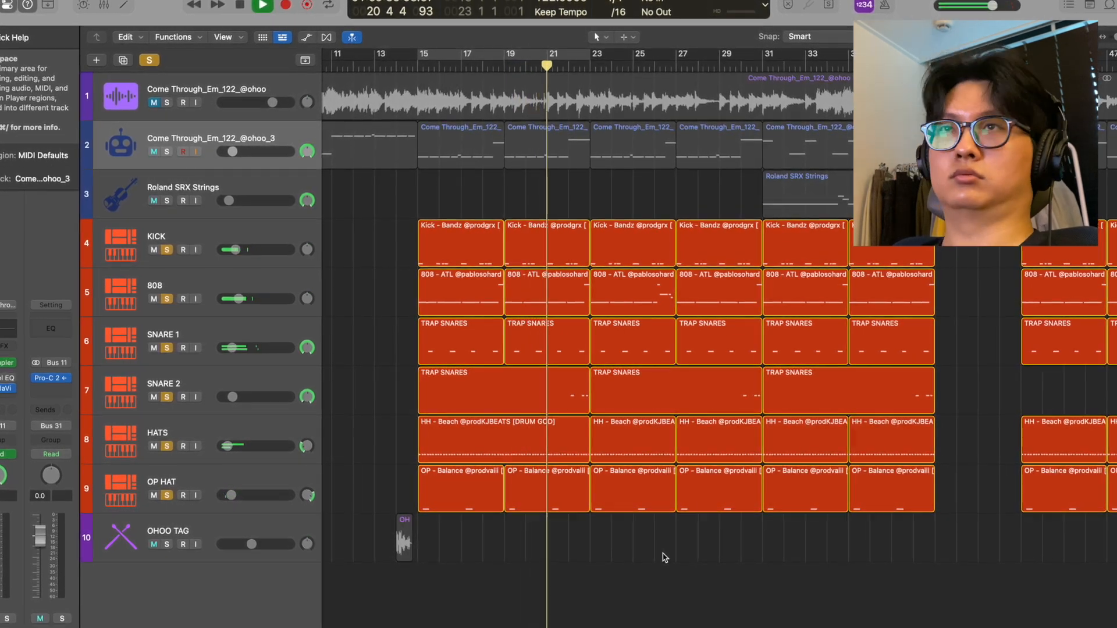
# Step: Review the hats, snare, kick and 808 tracks and name all drum regions after their tracks
pyautogui.hscroll(1, 665, 559)
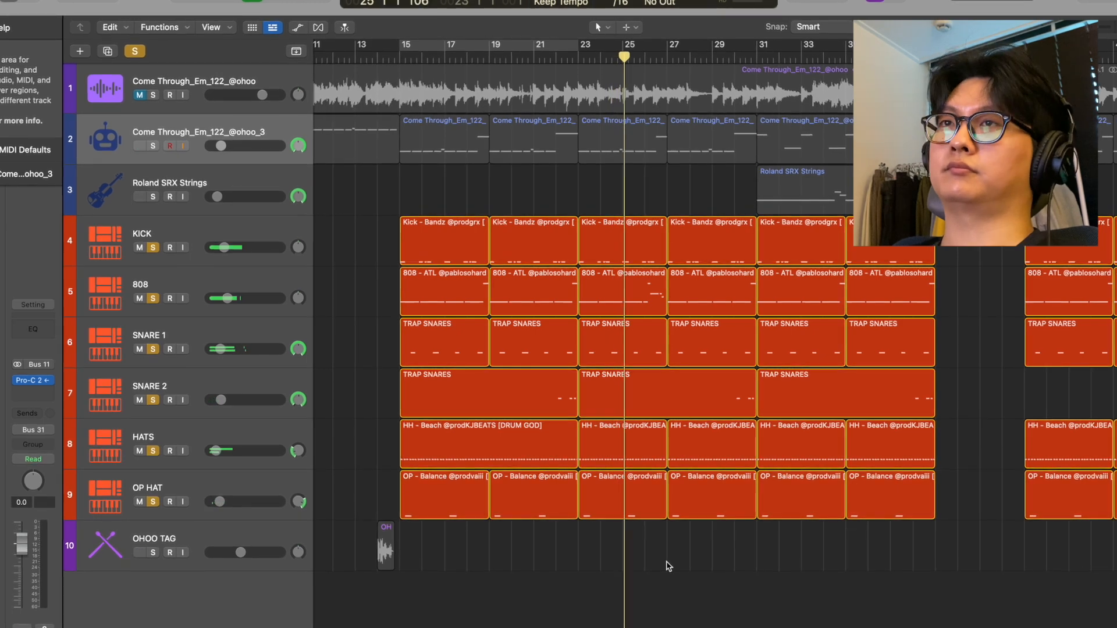
pyautogui.click(245, 428)
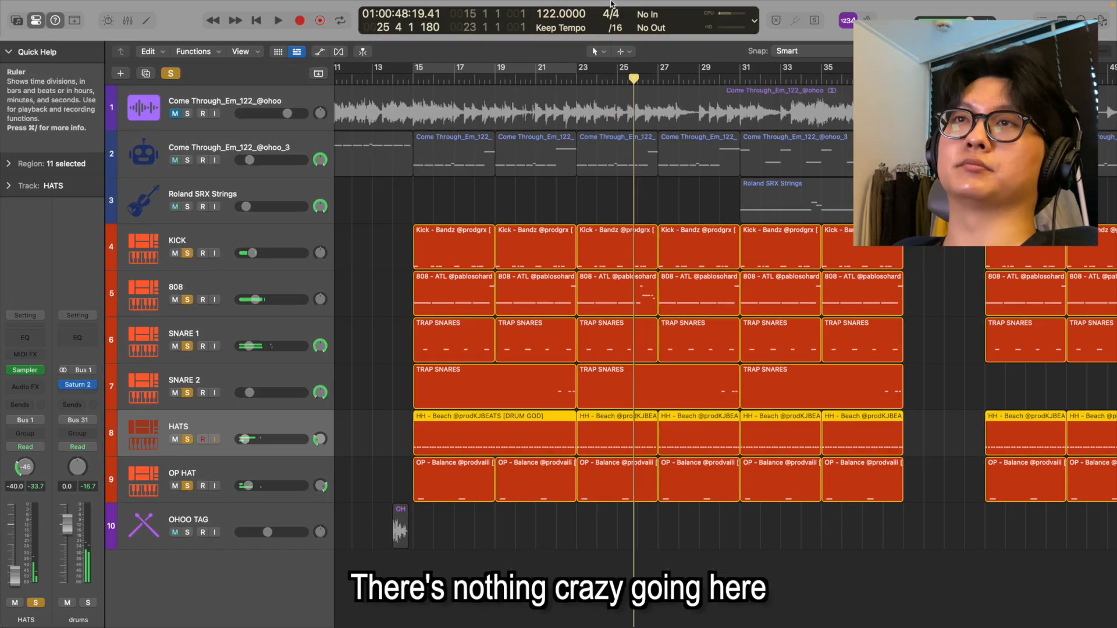
pyautogui.press('p')
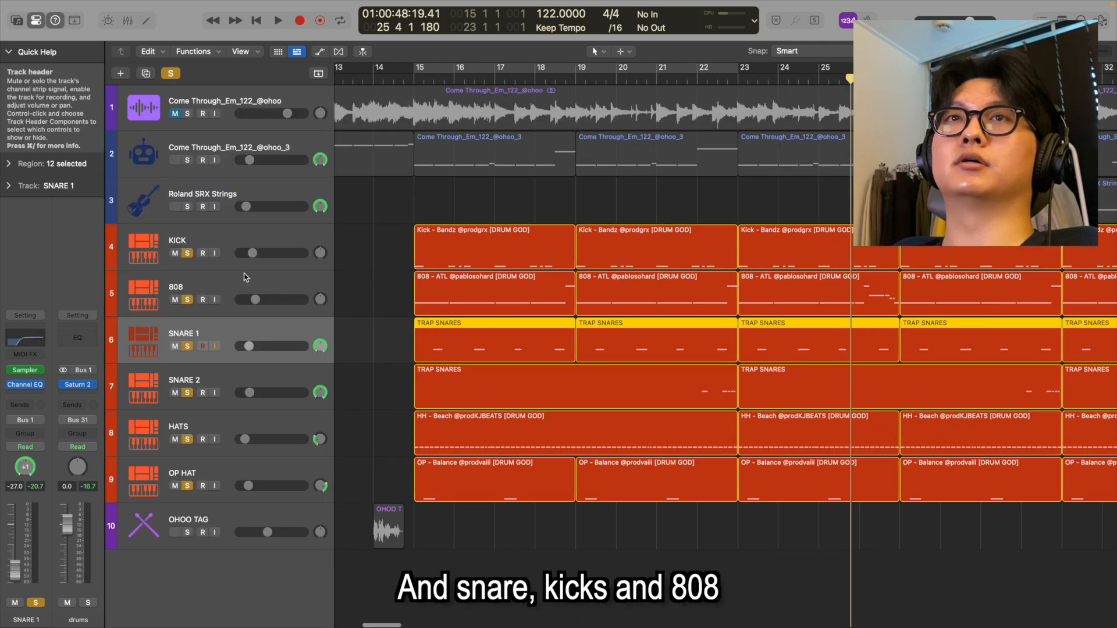
pyautogui.click(247, 277)
pyautogui.keyDown('shift'); pyautogui.click(259, 266); pyautogui.keyUp('shift')
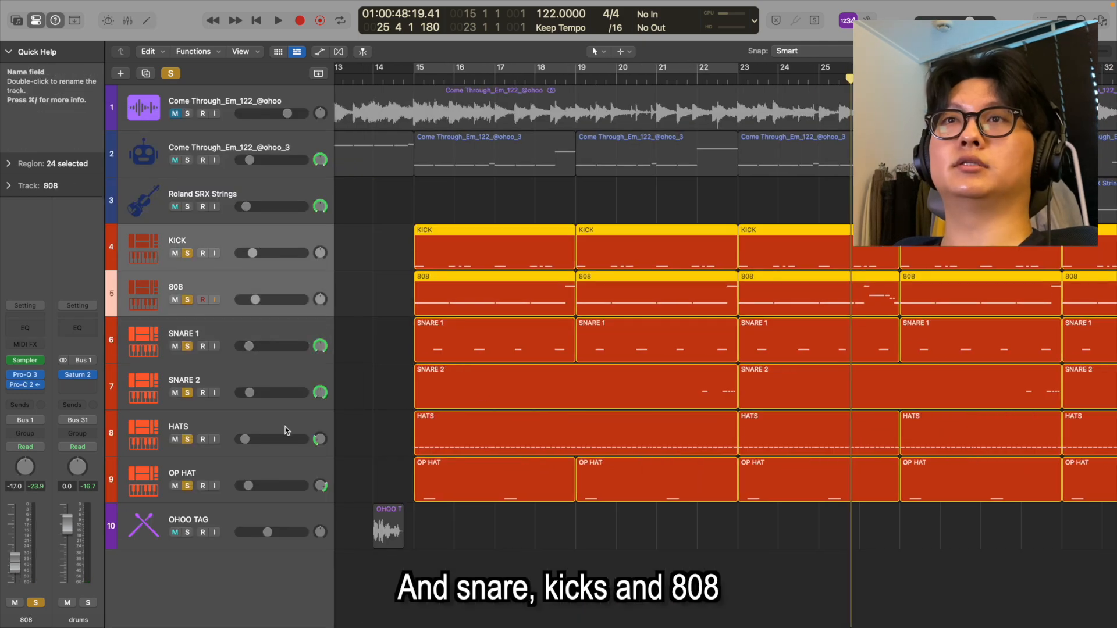
# Step: Play the drums from the first open hat region at bar 15 and examine the SNARE 2 hits
pyautogui.click(235, 466)
pyautogui.click(441, 476)
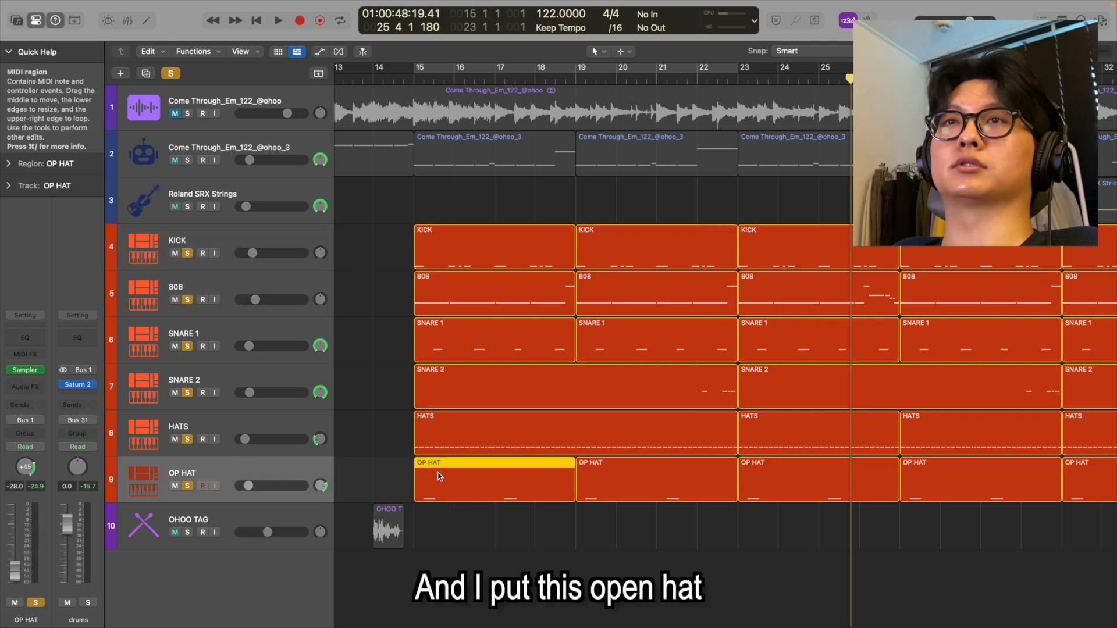
pyautogui.hotkey('shift', 'space')
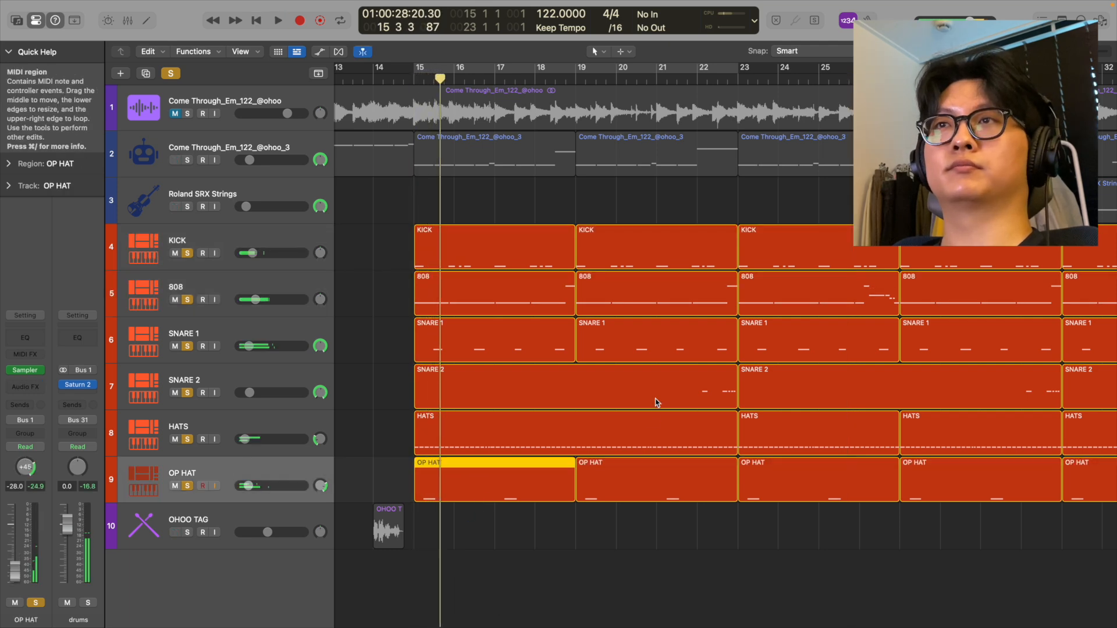
pyautogui.click(698, 395)
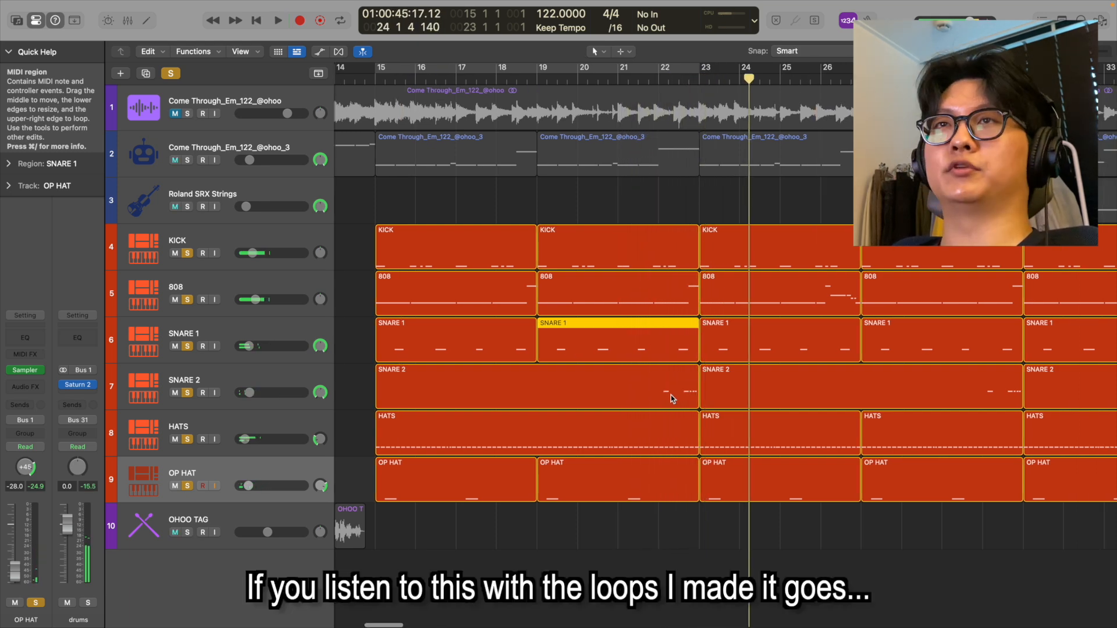
# Step: Solo the sliced sample track along with the drums and play from bar 11
pyautogui.press('super+Left')
pyautogui.click(233, 154)
pyautogui.hscroll(-8, 509, 168)
pyautogui.click(551, 153)
pyautogui.press('space')
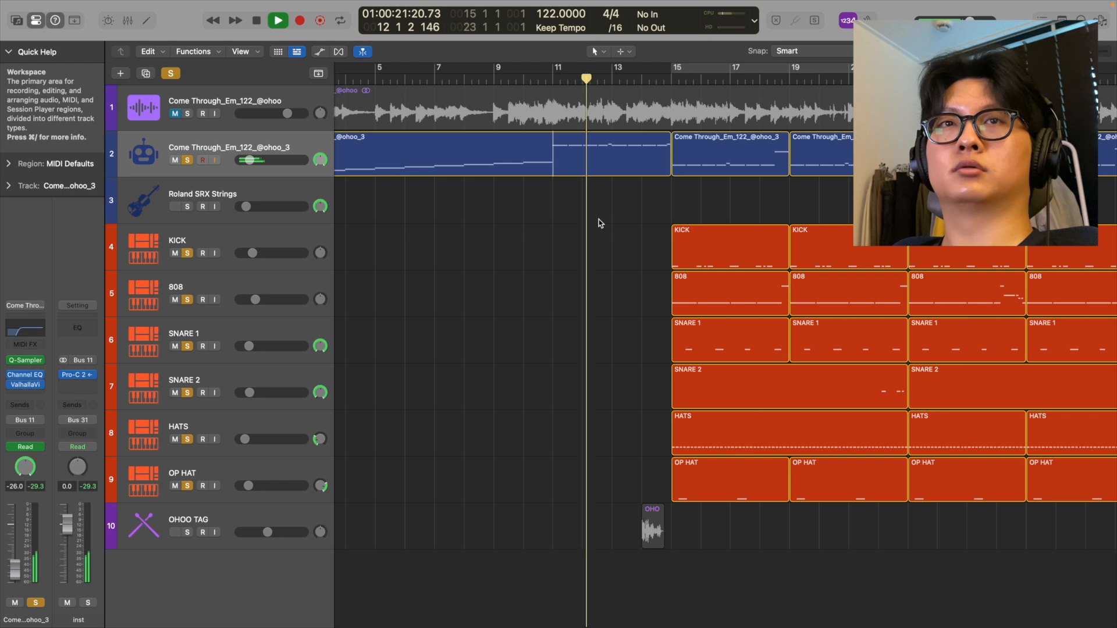
# Step: Check the mixer levels of the sample and drums during playback and follow the arrangement towards the chorus
pyautogui.hscroll(3, 598, 219)
pyautogui.press('x')
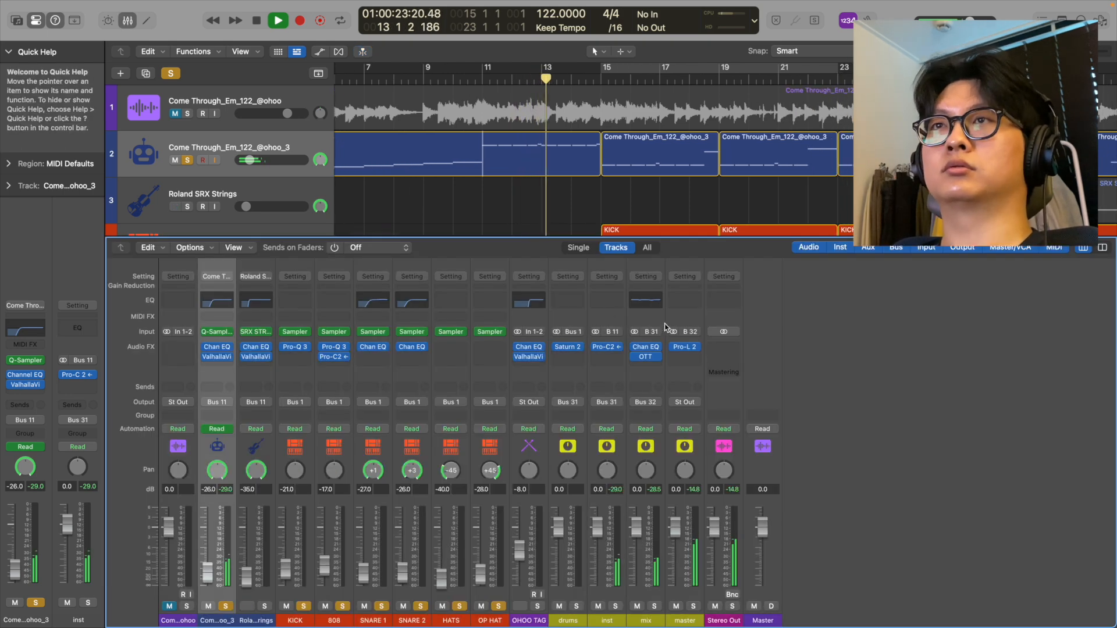
pyautogui.press('x')
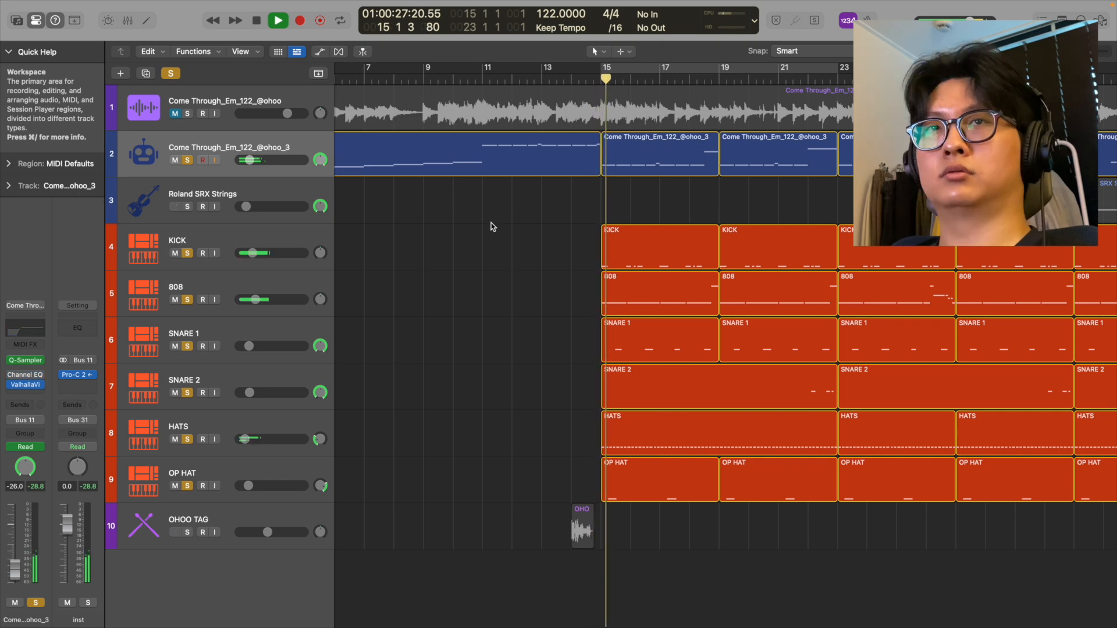
pyautogui.press('x')
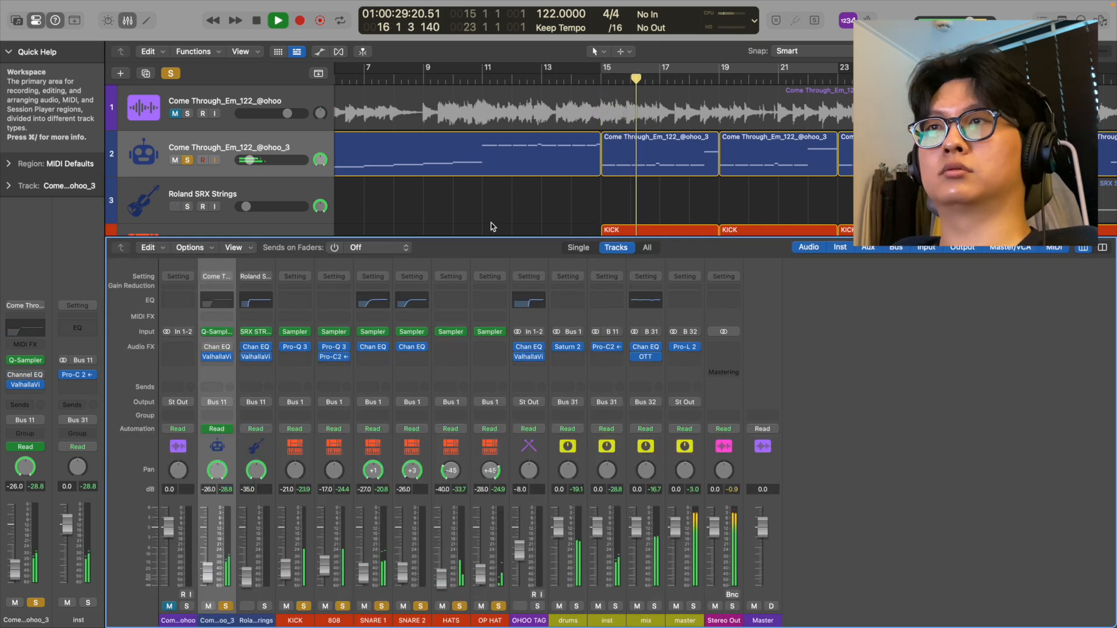
pyautogui.press('x')
pyautogui.hscroll(3, 491, 226)
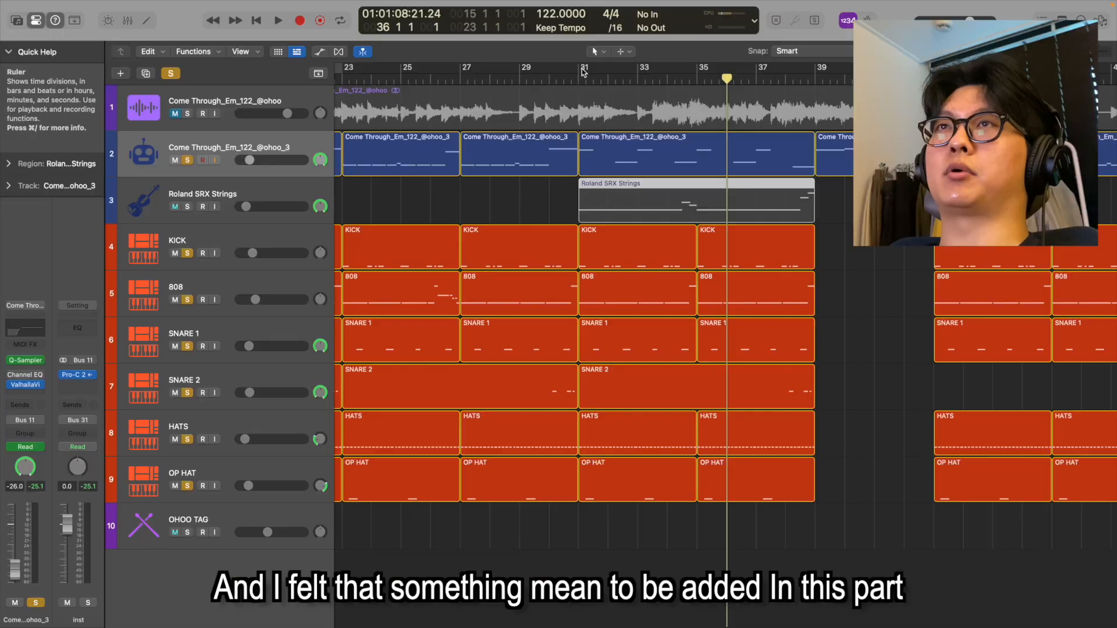
# Step: Add the Roland SRX Strings track to the soloed tracks
pyautogui.click(231, 212)
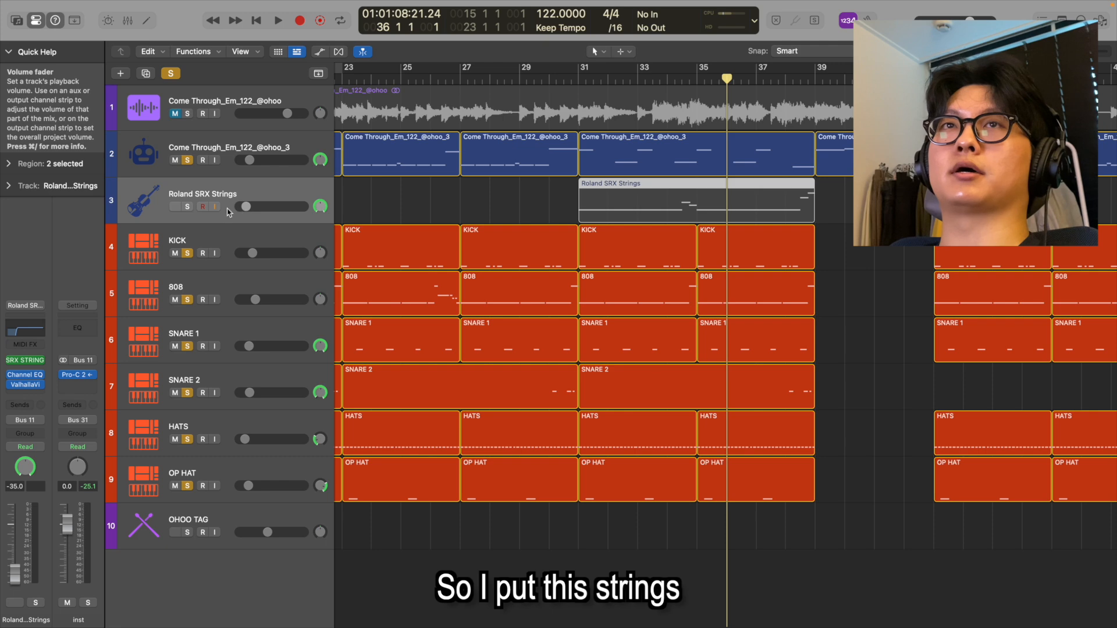
pyautogui.click(187, 209)
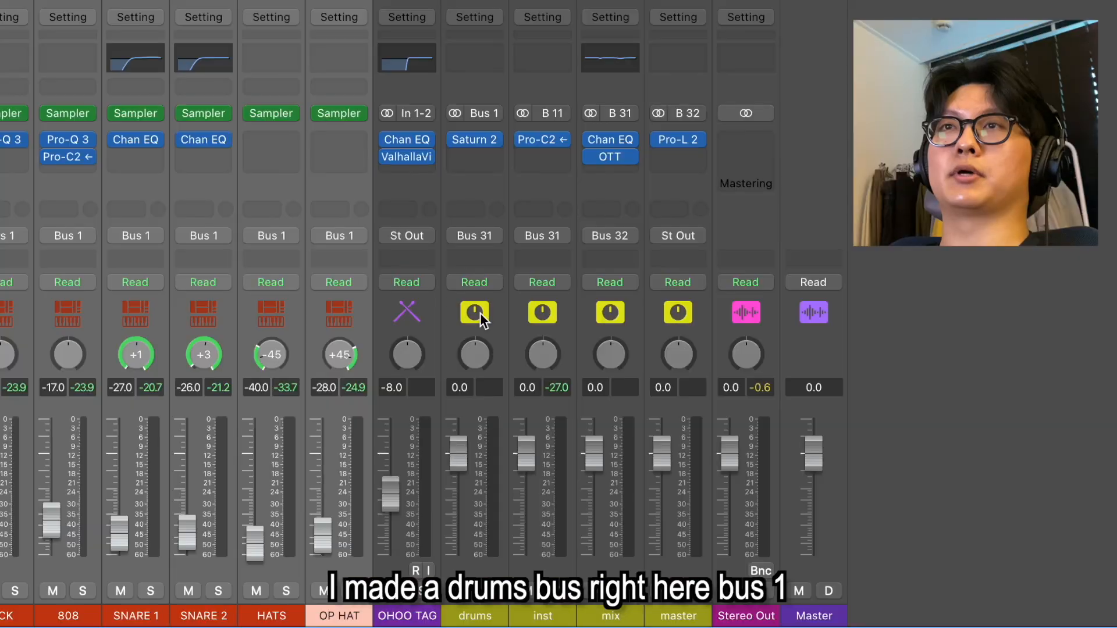
# Step: Open Saturn 2 on the drums bus and examine its Gentle Saturation style and drive setting
pyautogui.click(480, 314)
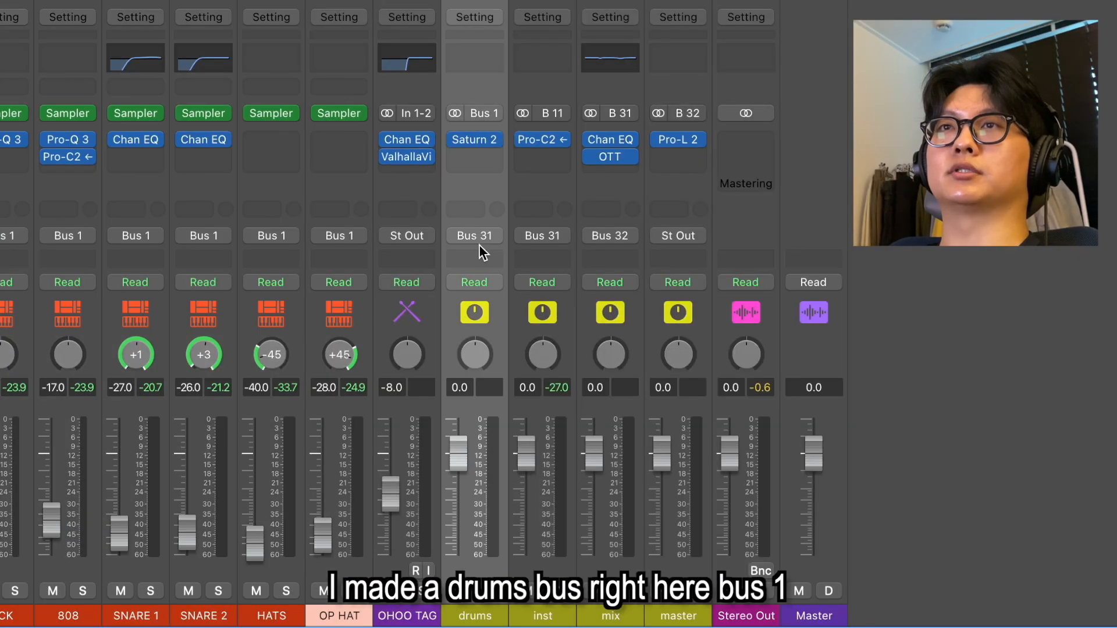
pyautogui.click(476, 141)
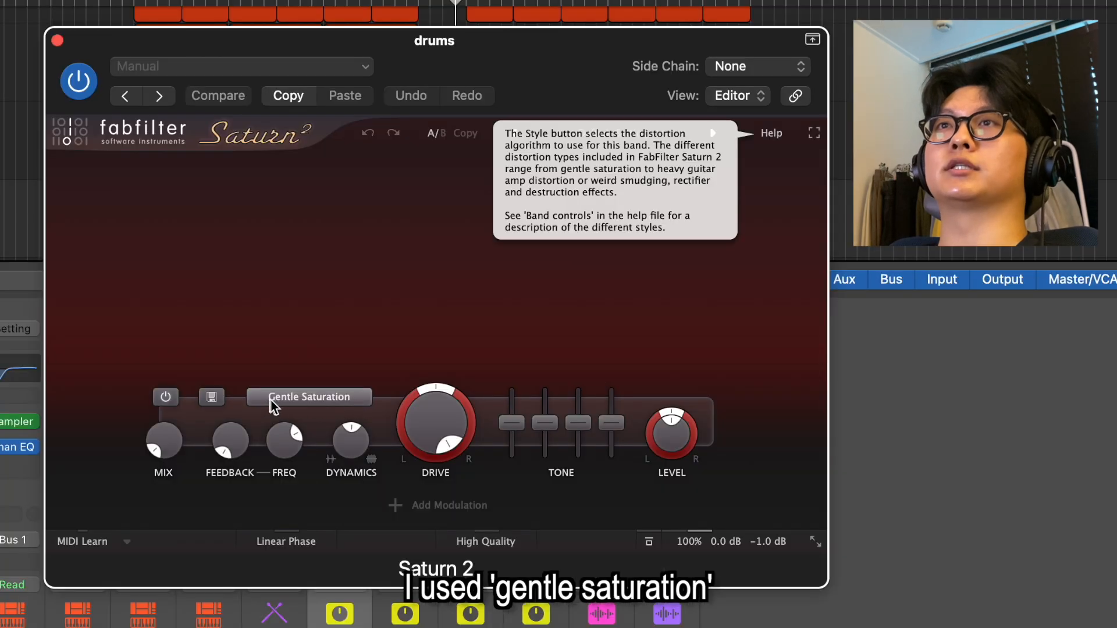
pyautogui.moveTo(435, 419)
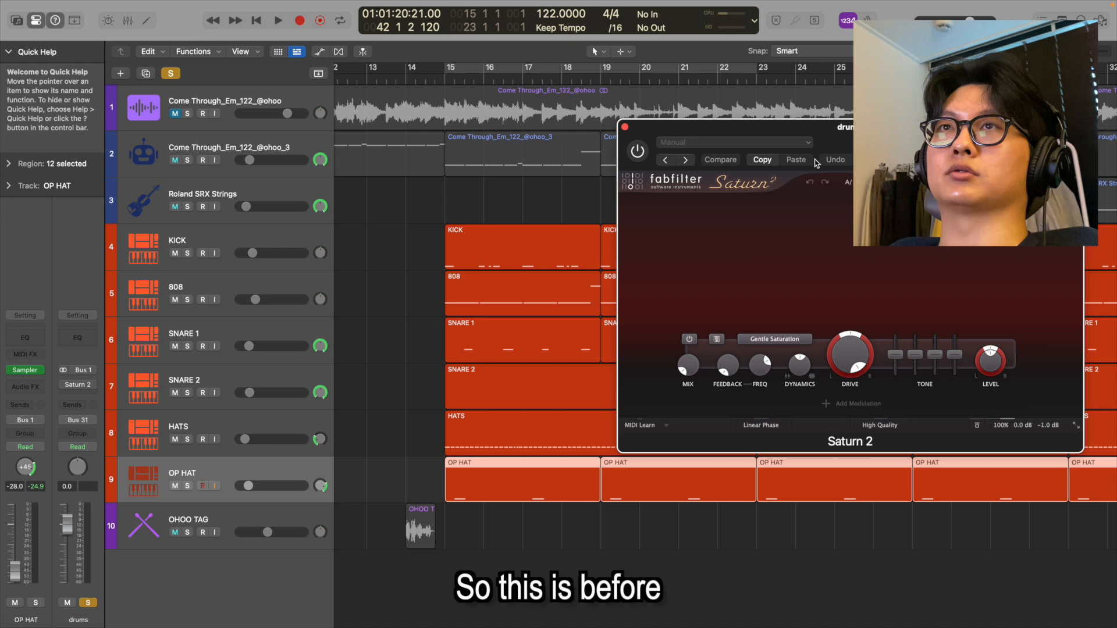
# Step: Play the soloed drums from the KICK region at bar 15 with Saturn 2 off and on, and close the plug-in
pyautogui.click(483, 259)
pyautogui.press('space')
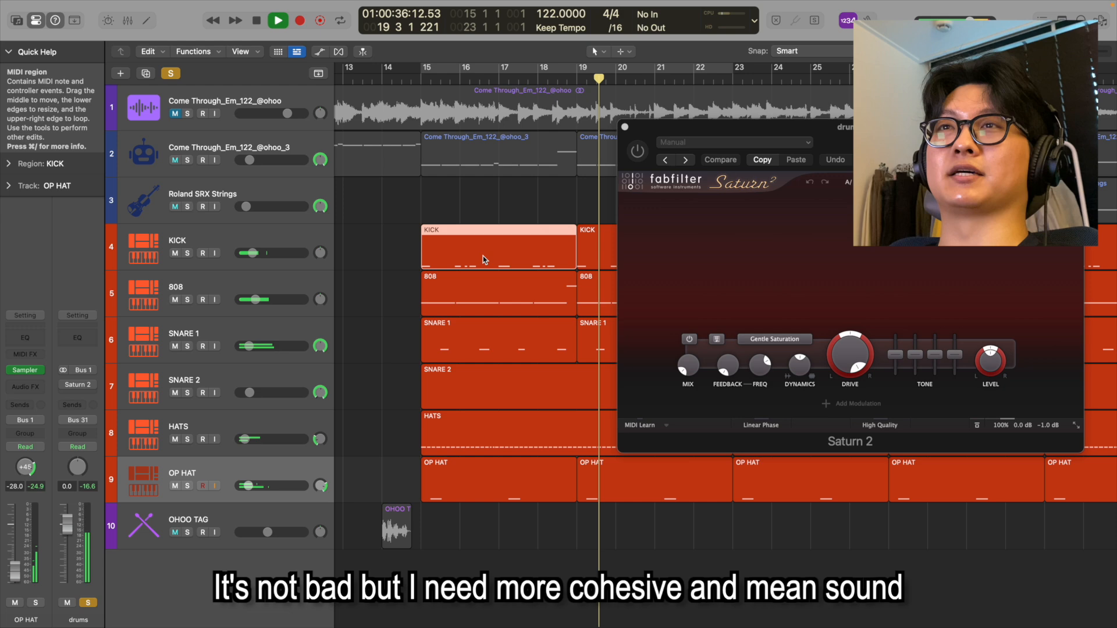
pyautogui.press('space')
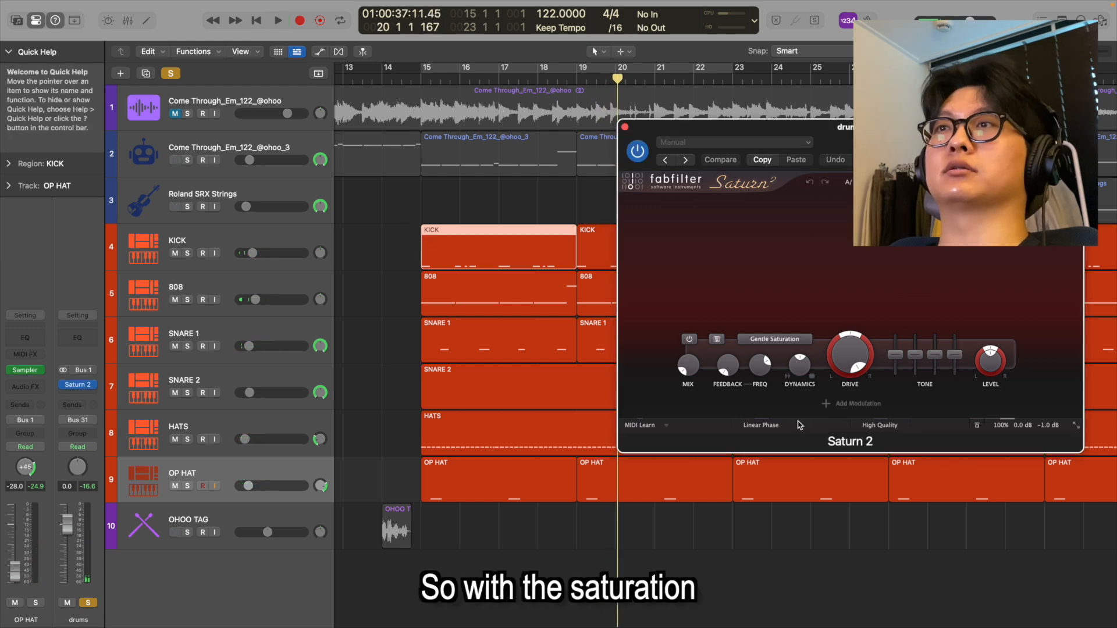
pyautogui.press('space')
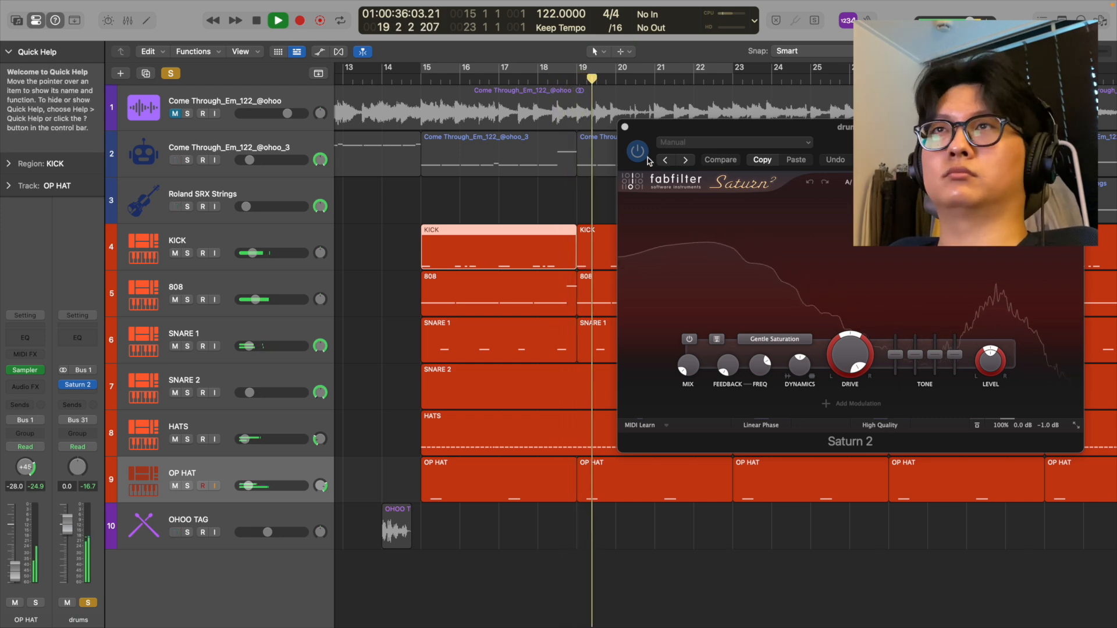
pyautogui.click(626, 128)
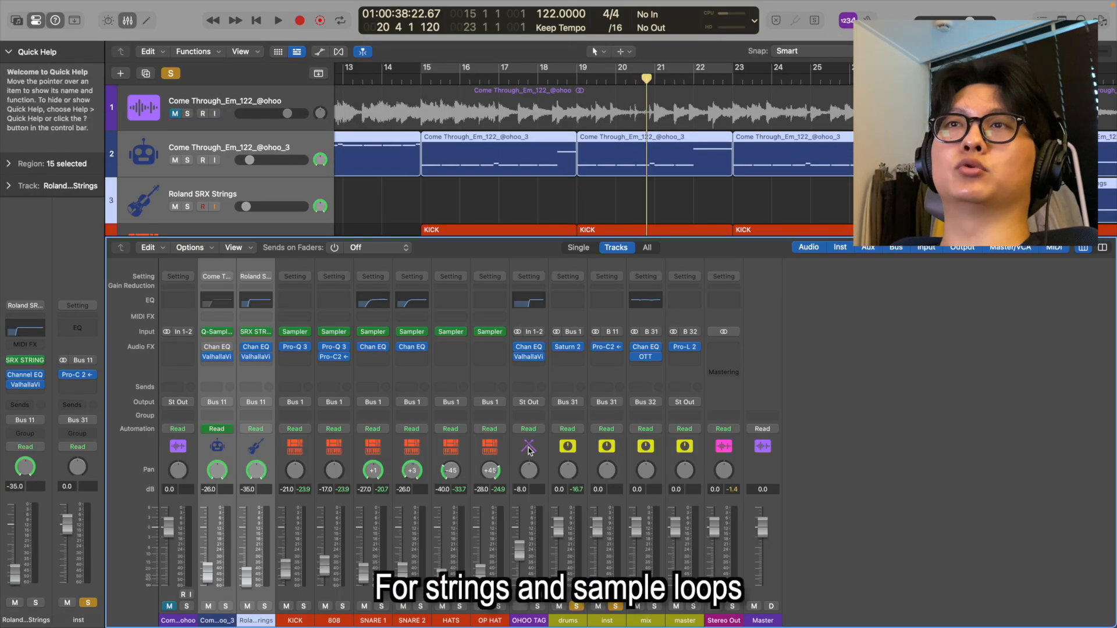
# Step: Select the inst bus with its Pro-C 2 compressor and inspect the KICK track's regions across the arrangement
pyautogui.click(603, 451)
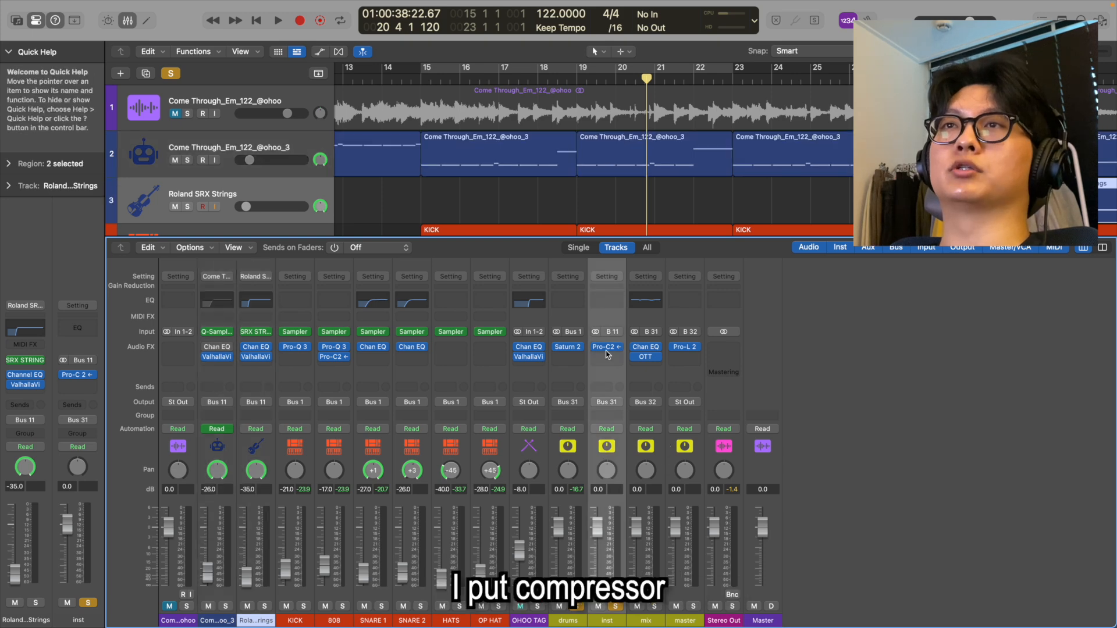
pyautogui.click(606, 347)
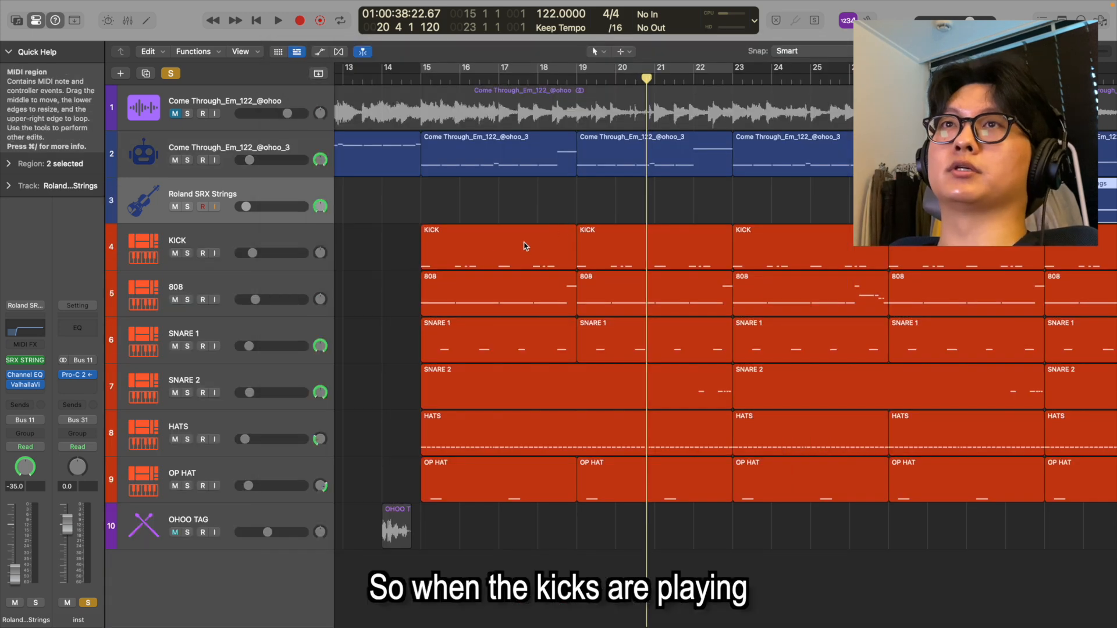
pyautogui.click(459, 262)
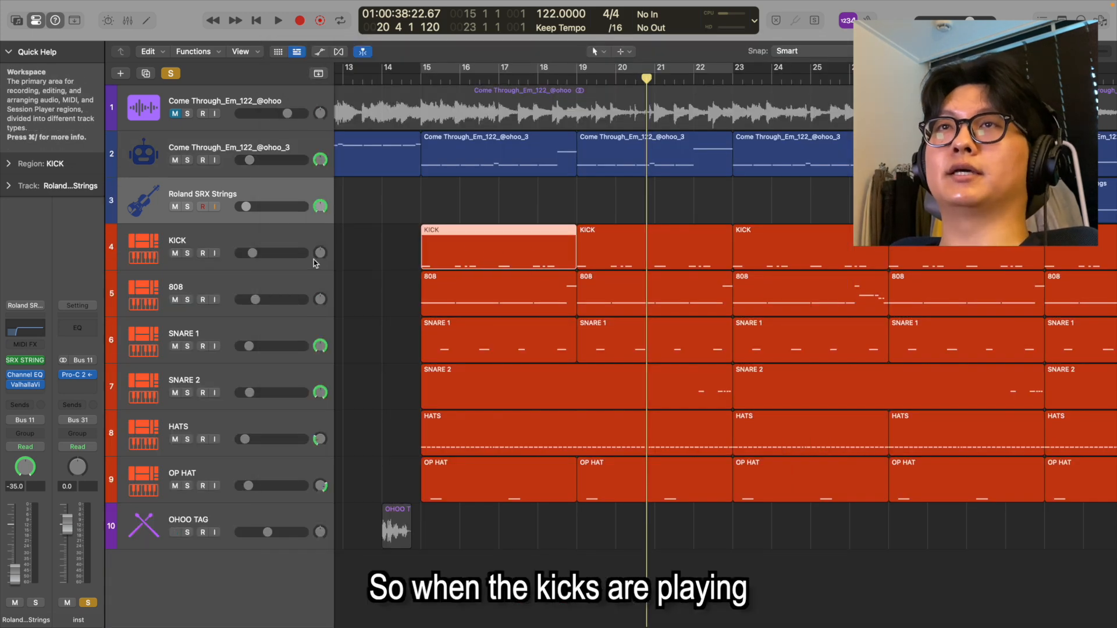
pyautogui.click(277, 247)
pyautogui.moveTo(402, 248); pyautogui.dragTo(604, 248)
pyautogui.press('p')
pyautogui.press('p')
pyautogui.press('x')
# Step: Bypass Pro-C 2 on the inst bus, play from the KICK region at bar 15, and re-enable the compressor to compare
pyautogui.click(606, 451)
pyautogui.click(607, 346)
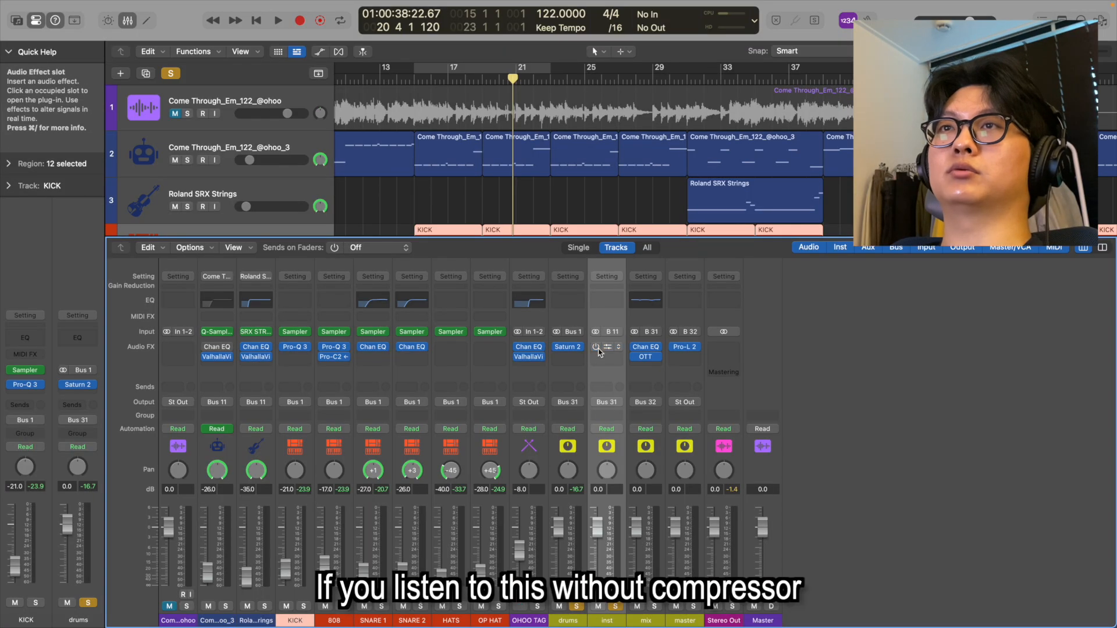
pyautogui.press('x')
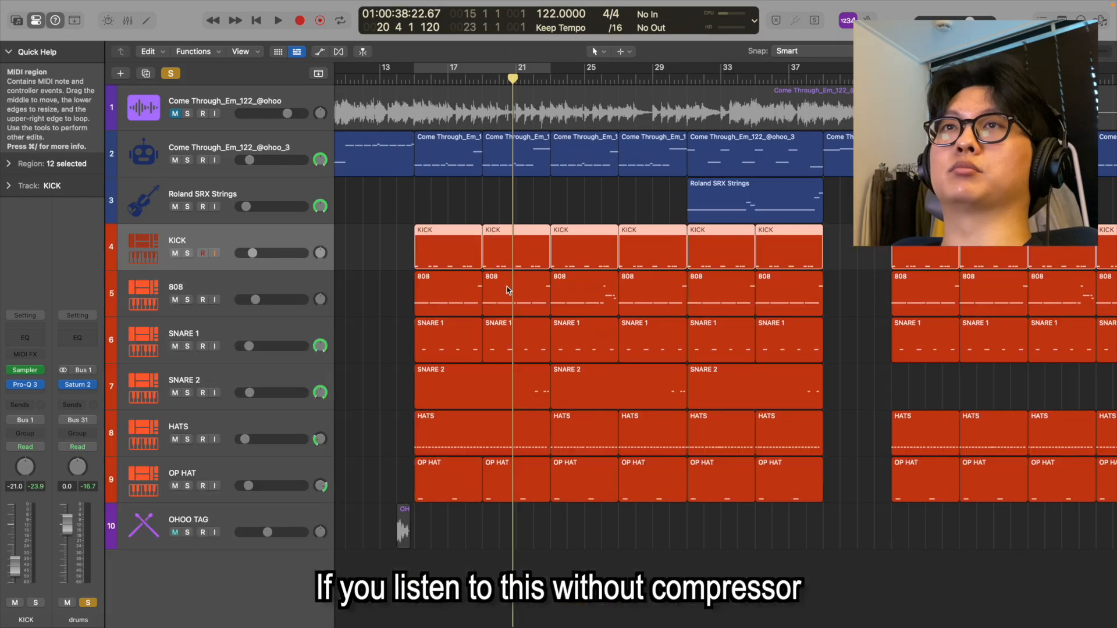
pyautogui.click(450, 253)
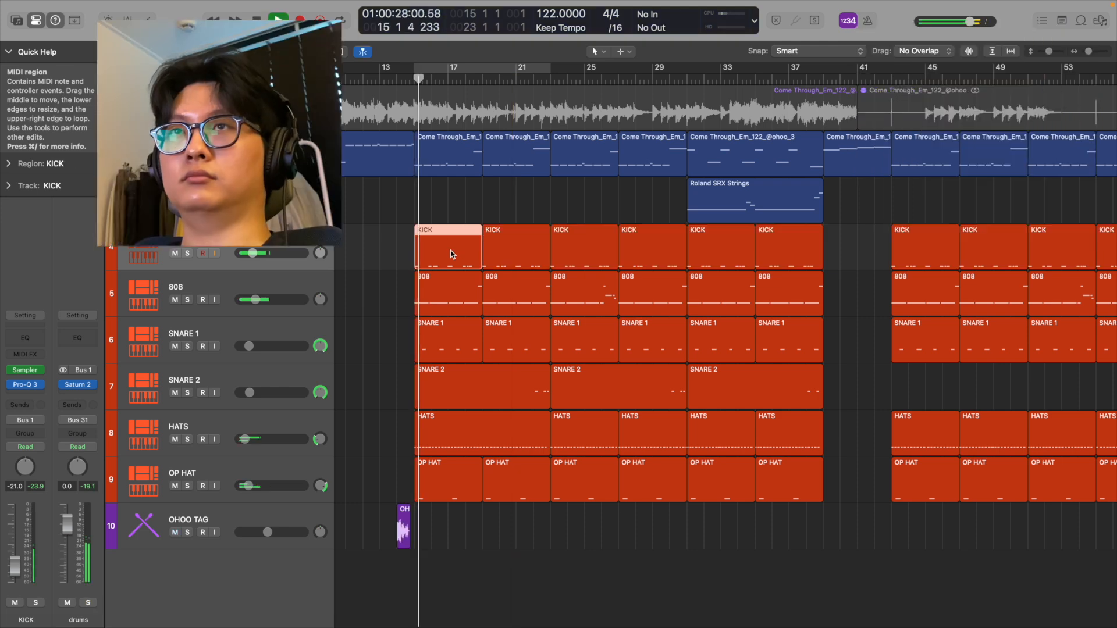
pyautogui.press('x')
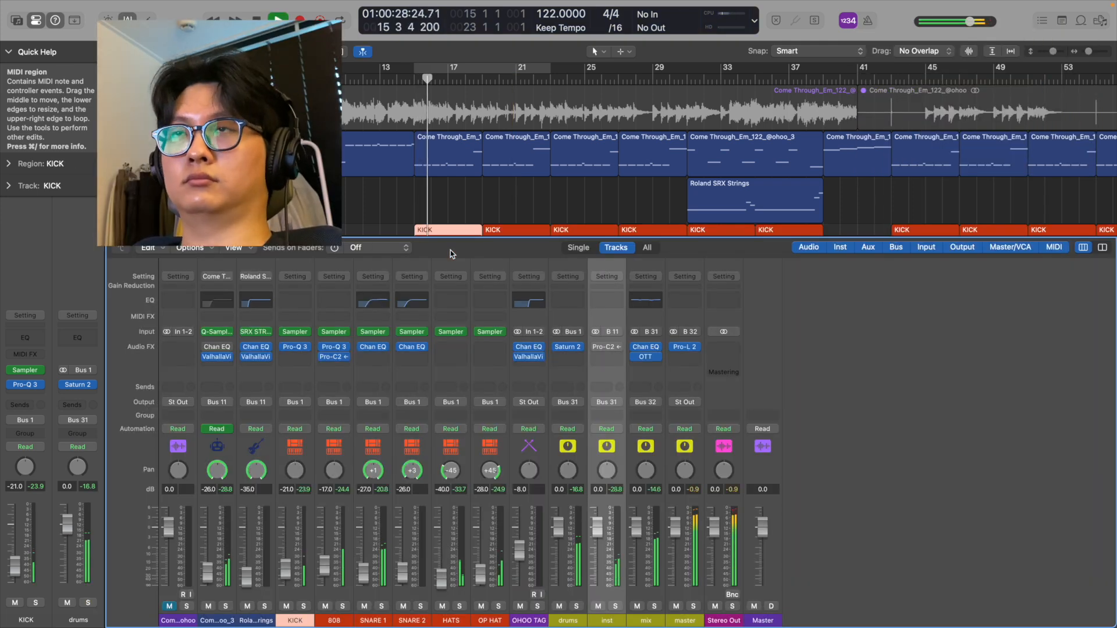
pyautogui.press('x')
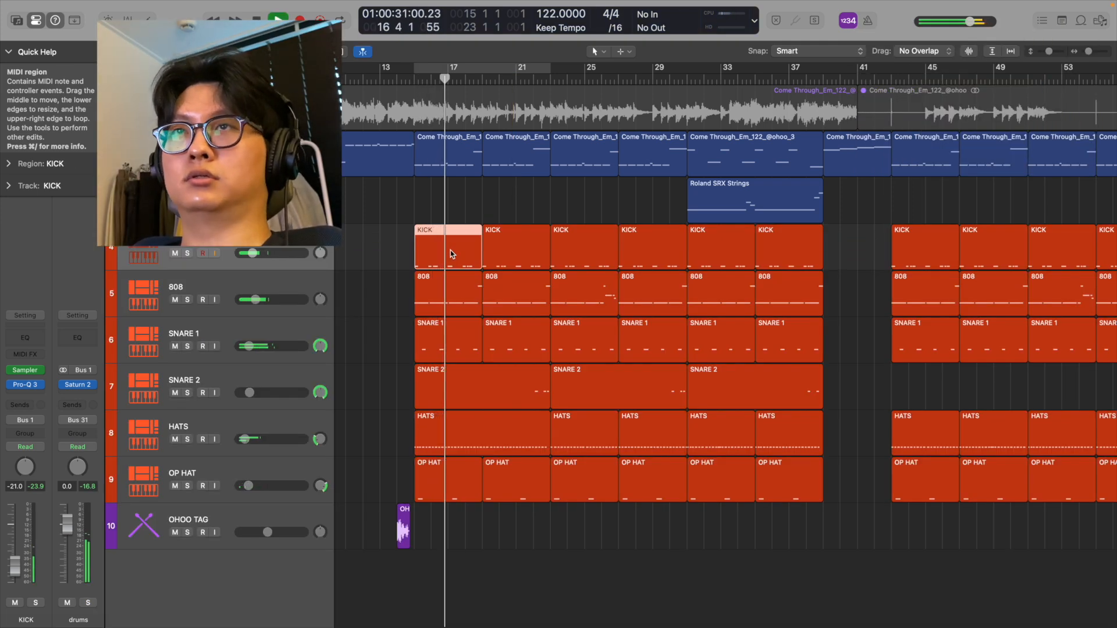
pyautogui.press('x')
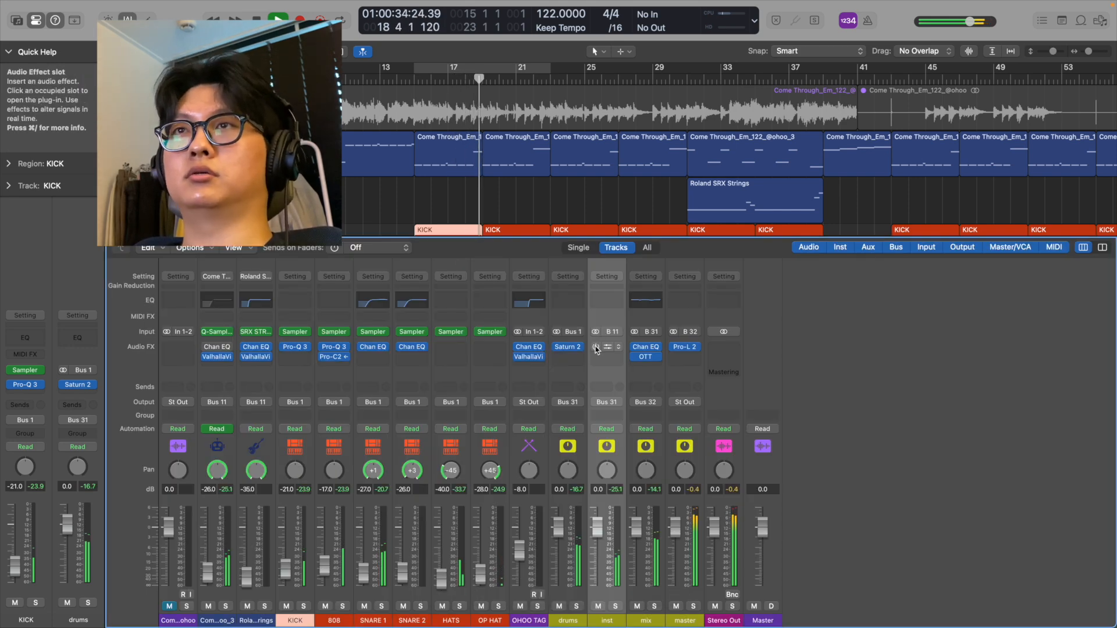
pyautogui.press('x')
pyautogui.press('x')
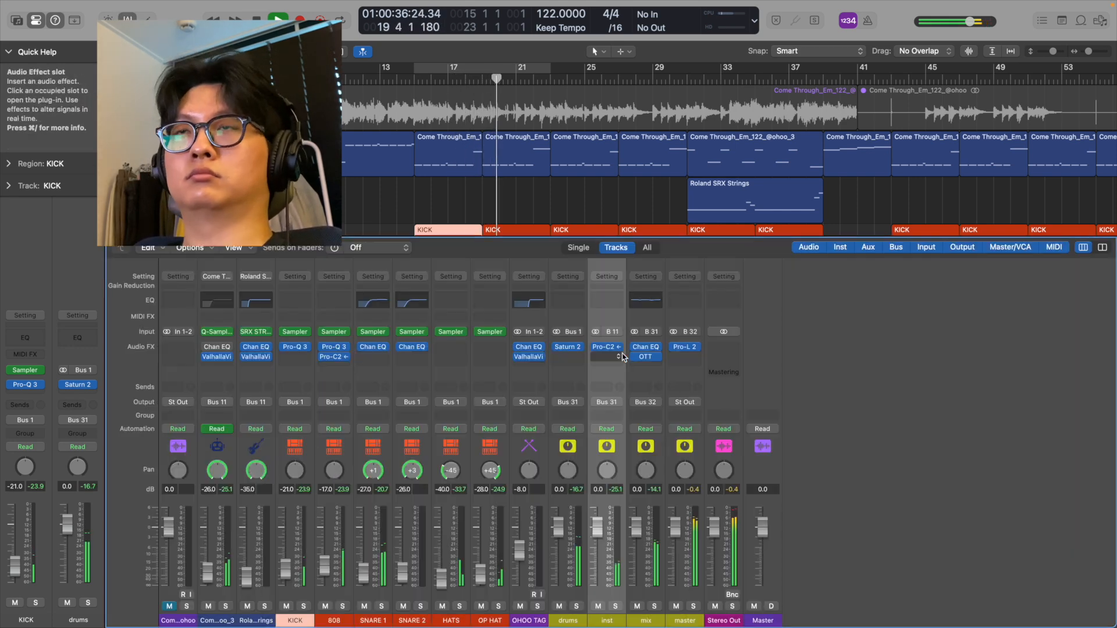
# Step: Open Pro-C 2 on the inst bus during playback, examine its gain reduction, and select the sample and strings tracks feeding it
pyautogui.click(607, 347)
pyautogui.press('x')
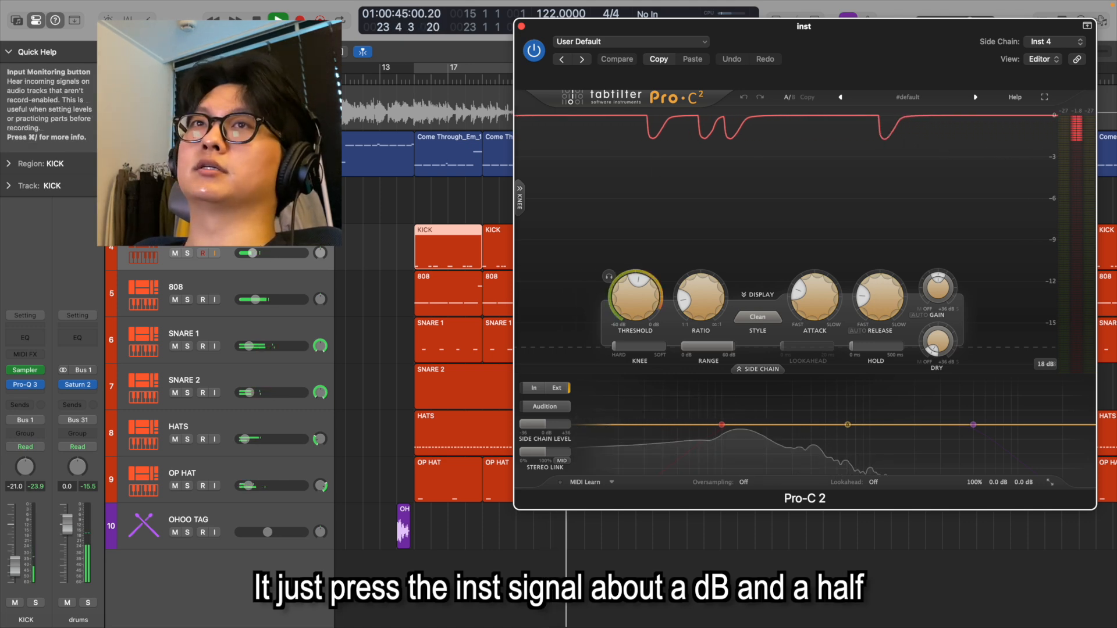
pyautogui.click(192, 194)
pyautogui.click(192, 150)
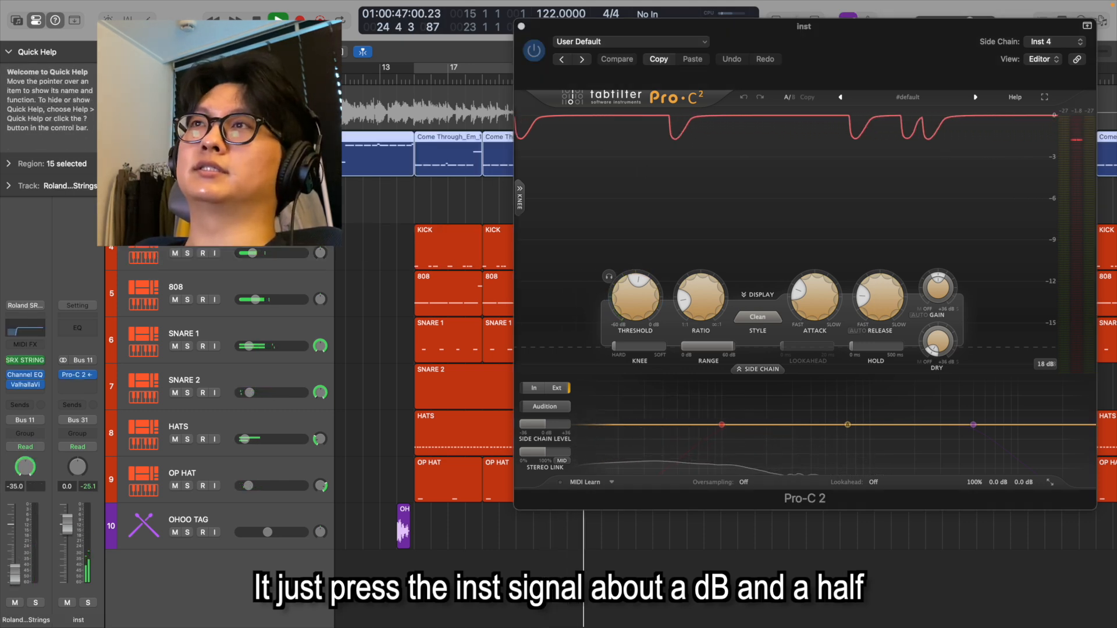
pyautogui.moveTo(957, 71); pyautogui.dragTo(922, 87)
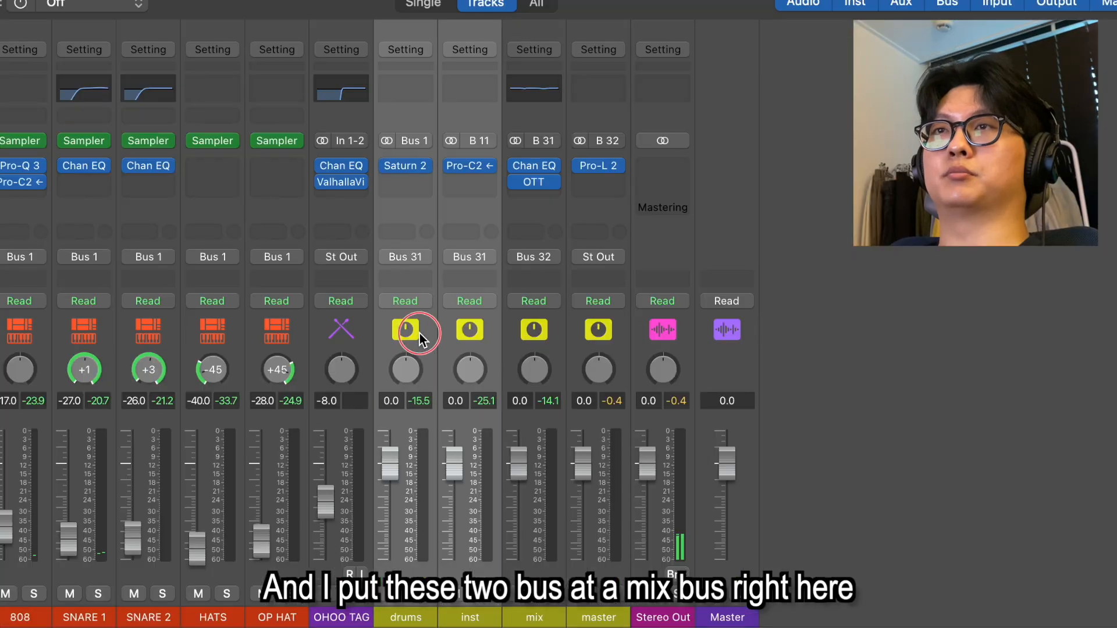
# Step: Compare the beat from bar 15 with the mix bus's Channel EQ and OTT bypassed and enabled, and stop playback
pyautogui.click(527, 342)
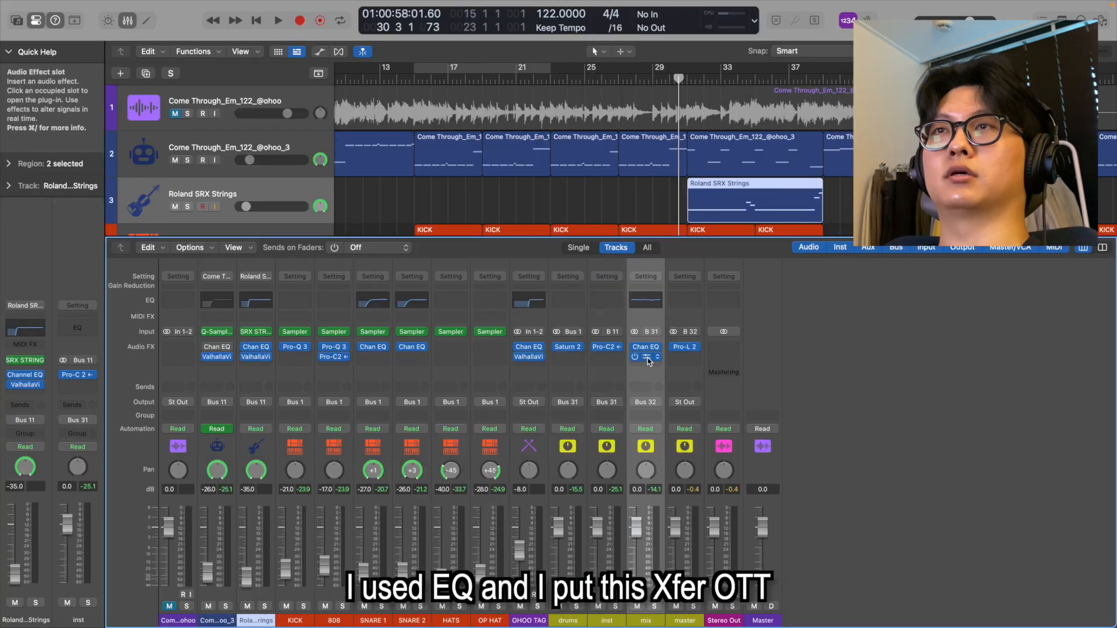
pyautogui.click(650, 360)
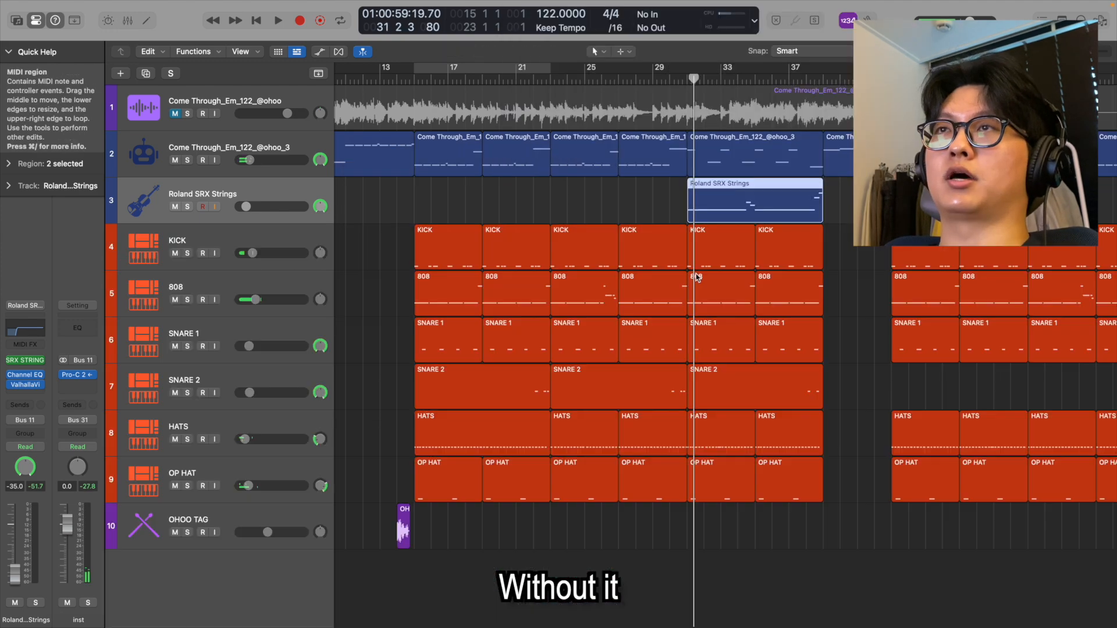
pyautogui.click(450, 246)
pyautogui.press('x')
pyautogui.press('x')
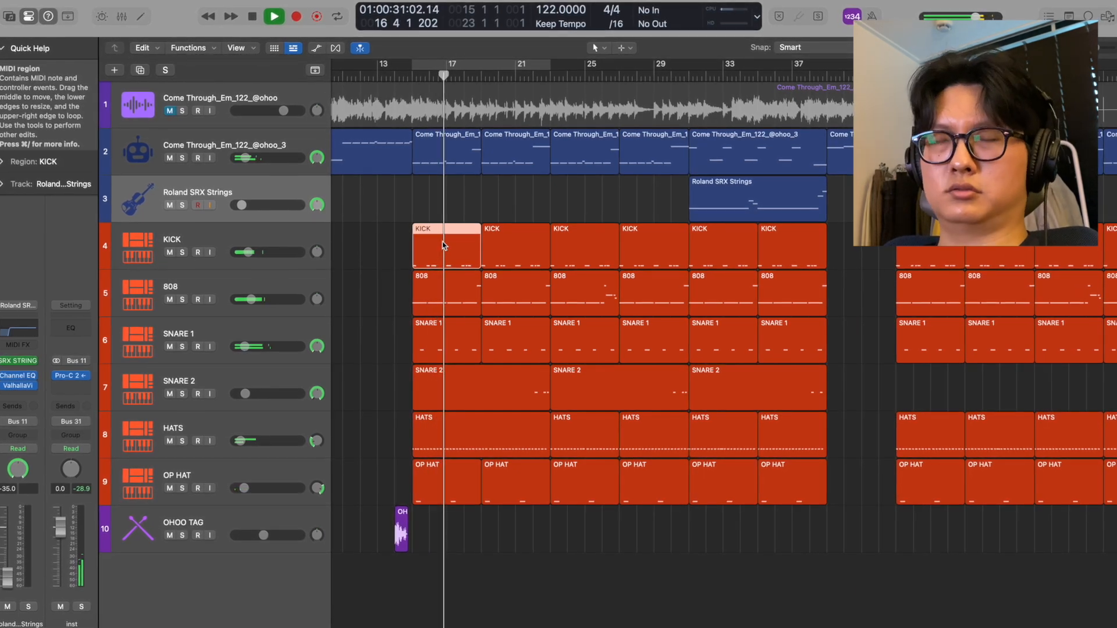
pyautogui.press('x')
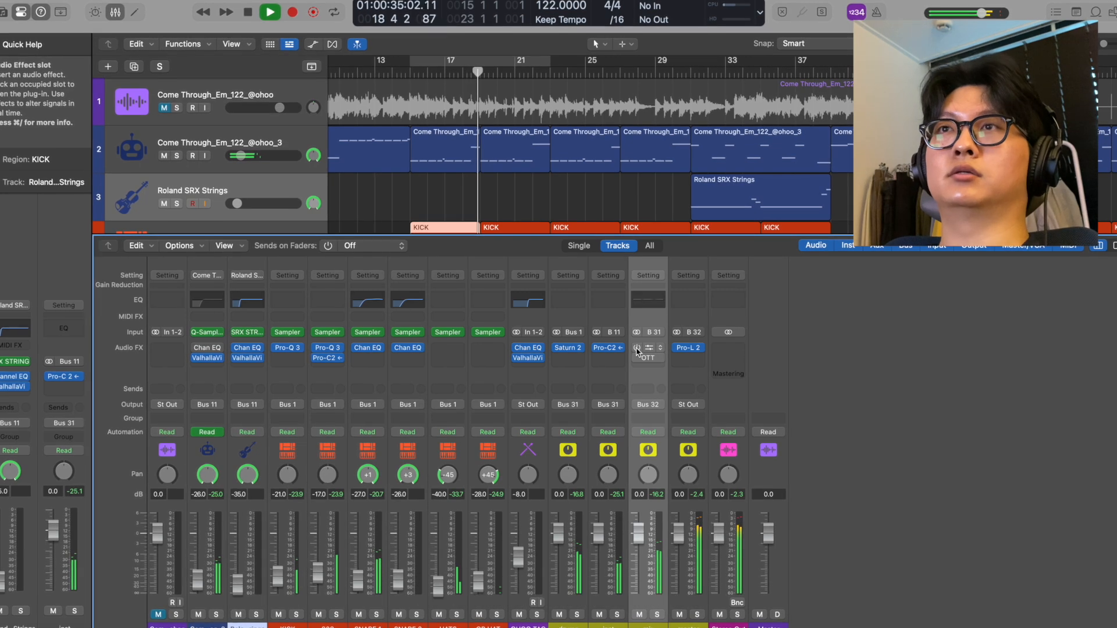
pyautogui.press('x')
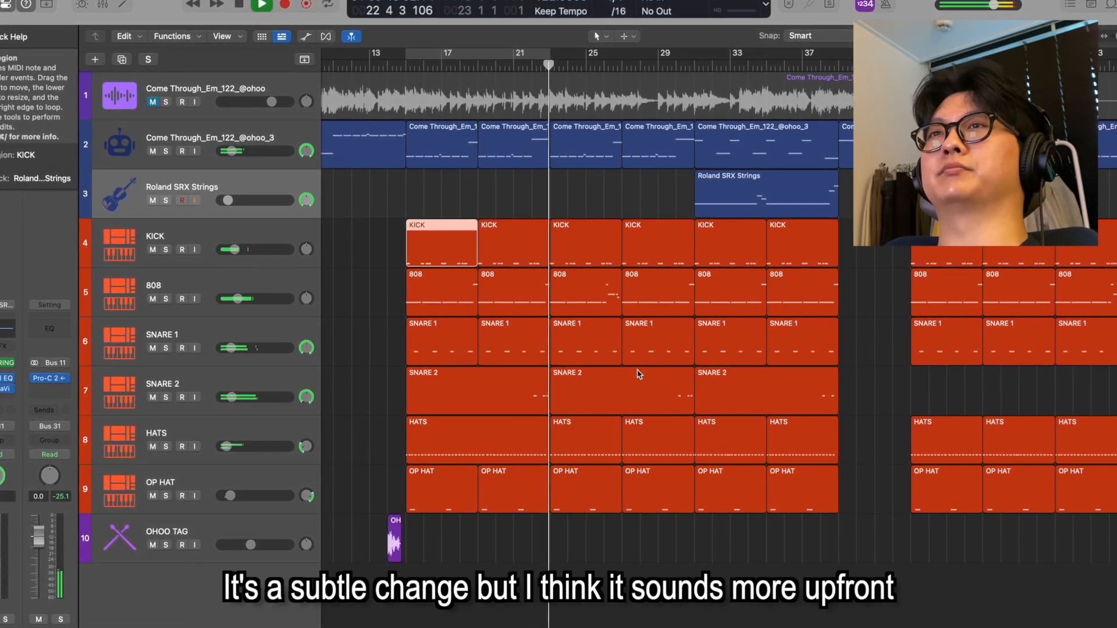
pyautogui.press('space')
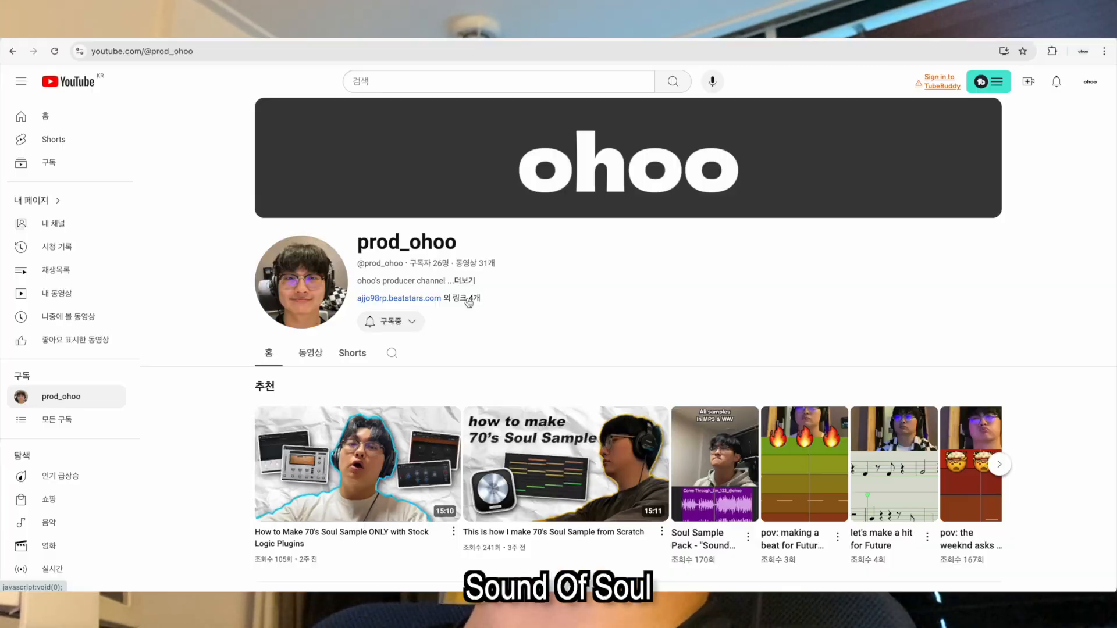
# Step: In the browser, open the YouTube channel's link list and follow the Linktree link to the Sound Of Soul kit page
pyautogui.click(468, 297)
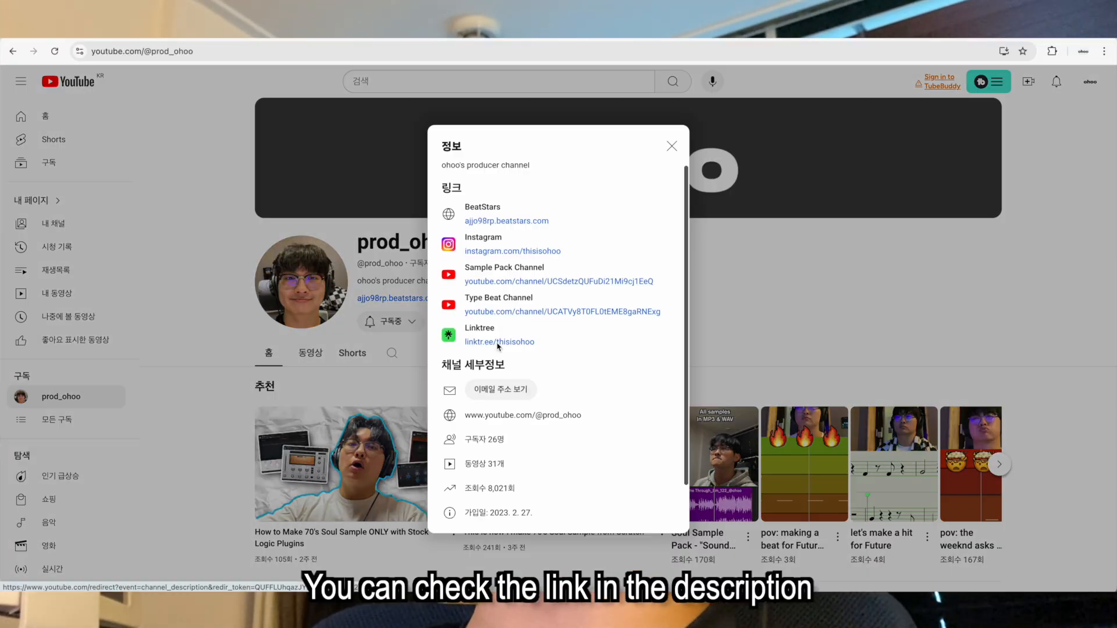
pyautogui.click(498, 344)
pyautogui.click(547, 253)
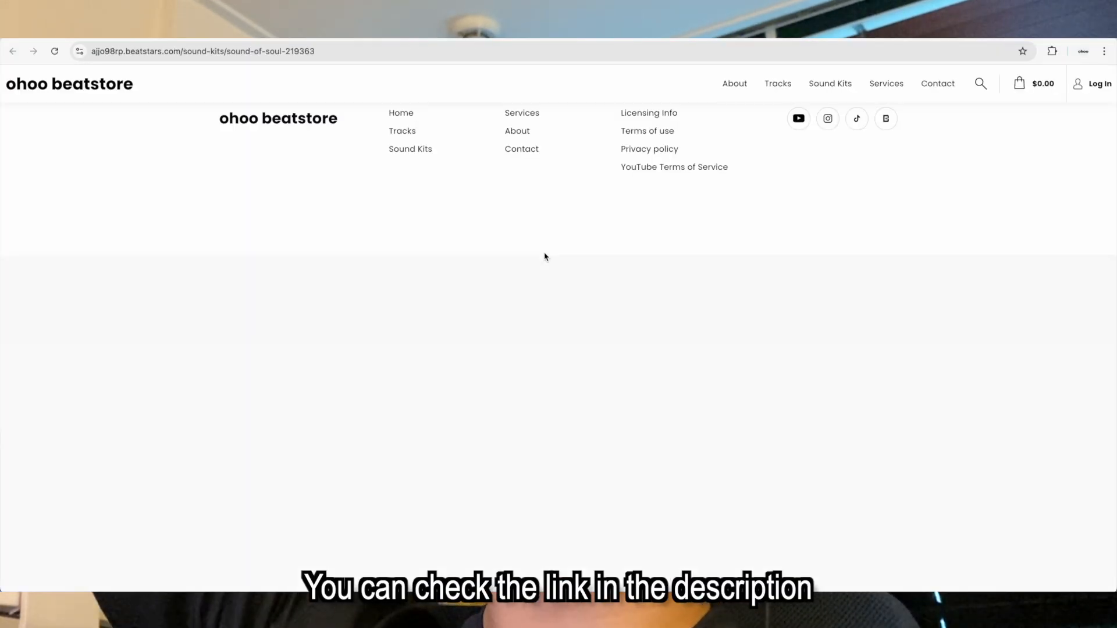
# Step: Add the Sound Of Soul sound kit to the cart and proceed to checkout
pyautogui.click(442, 470)
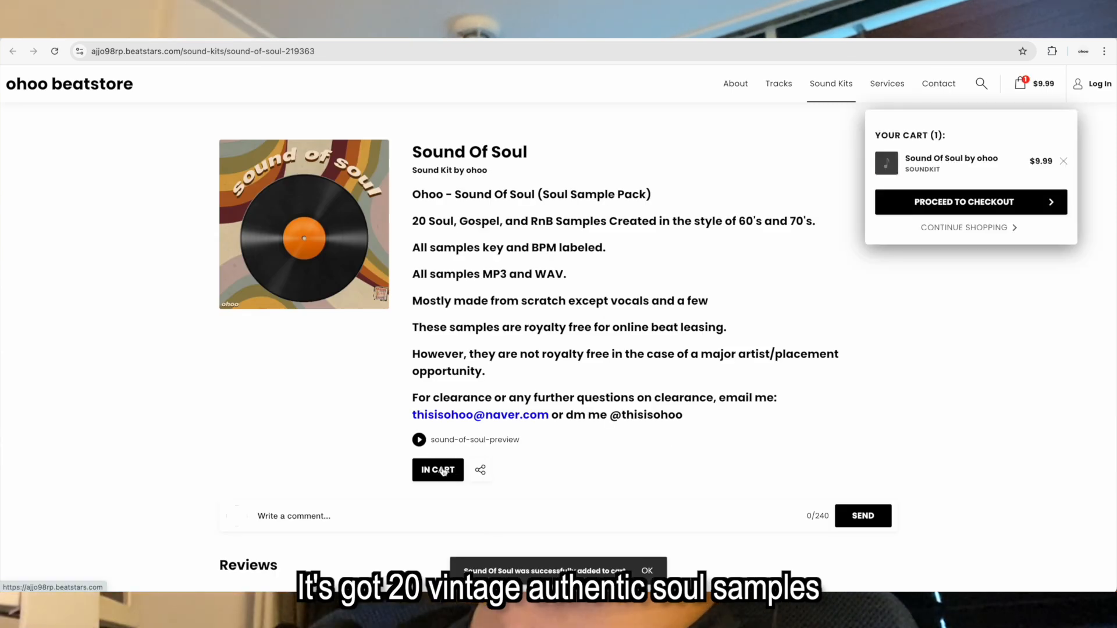
pyautogui.click(968, 202)
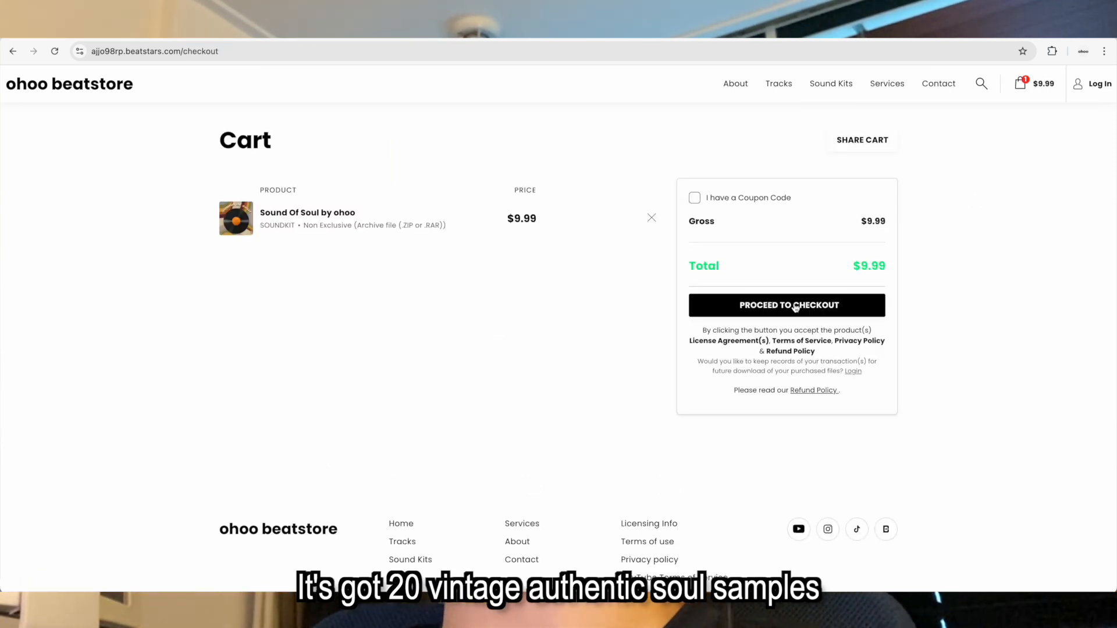
pyautogui.click(794, 306)
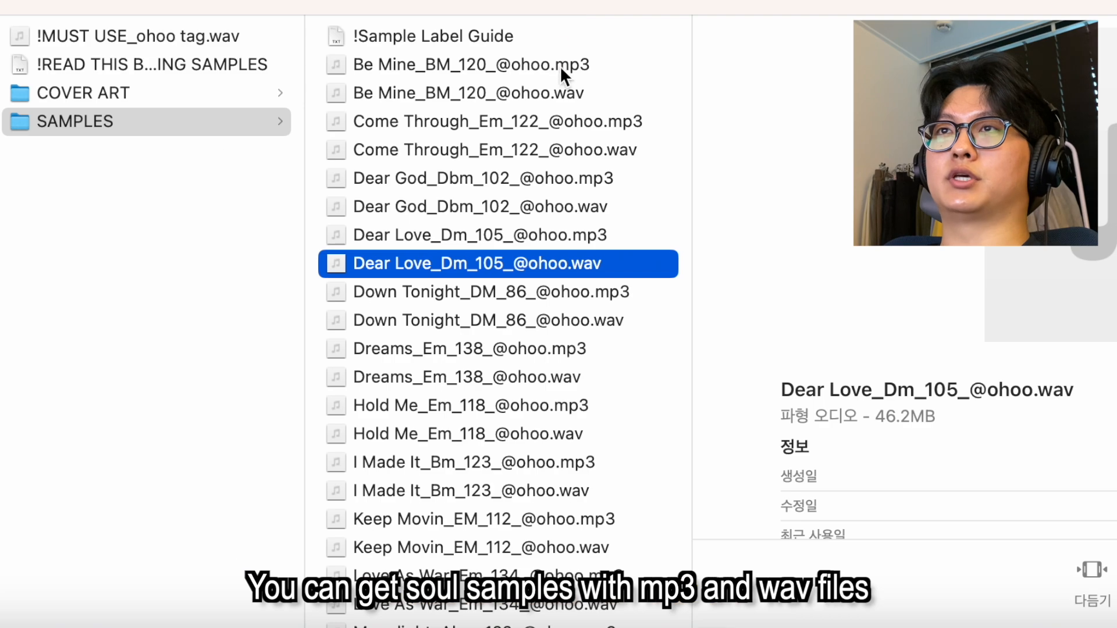
pyautogui.click(560, 65)
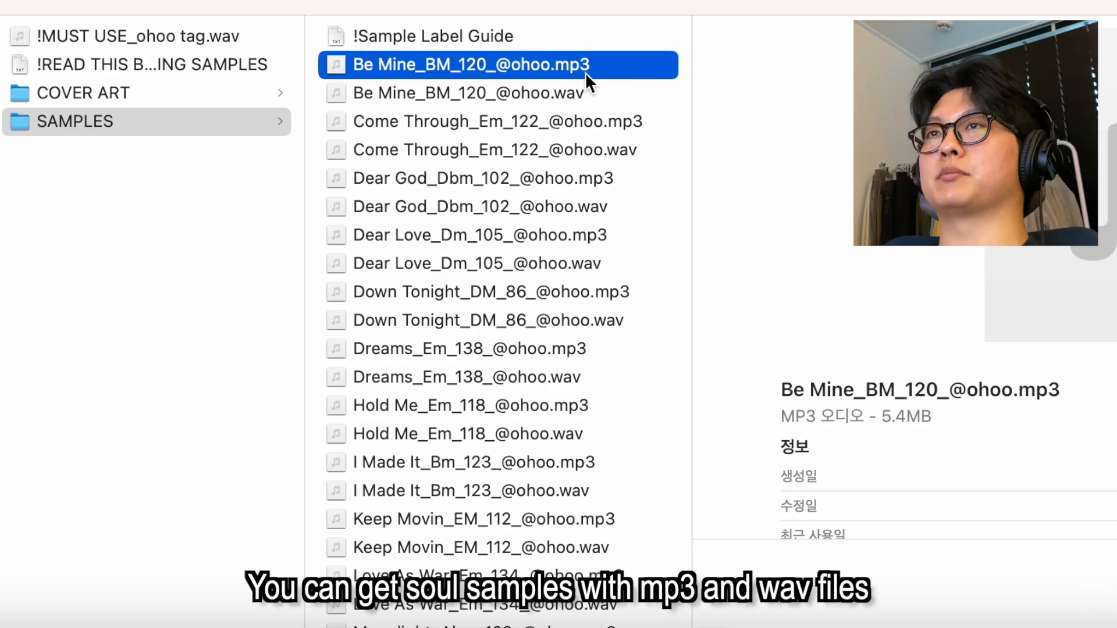
pyautogui.press('Down')
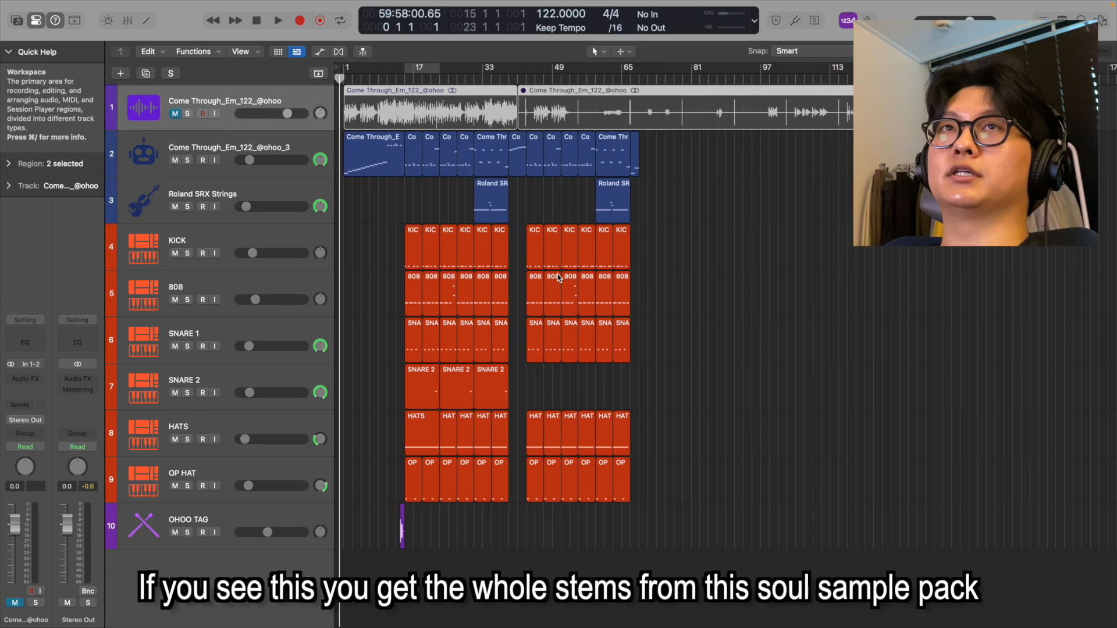
# Step: In Logic Pro, enlarge the track heights to examine the Come Through_Em_122_@ohoo audio regions
pyautogui.press('super+Down')
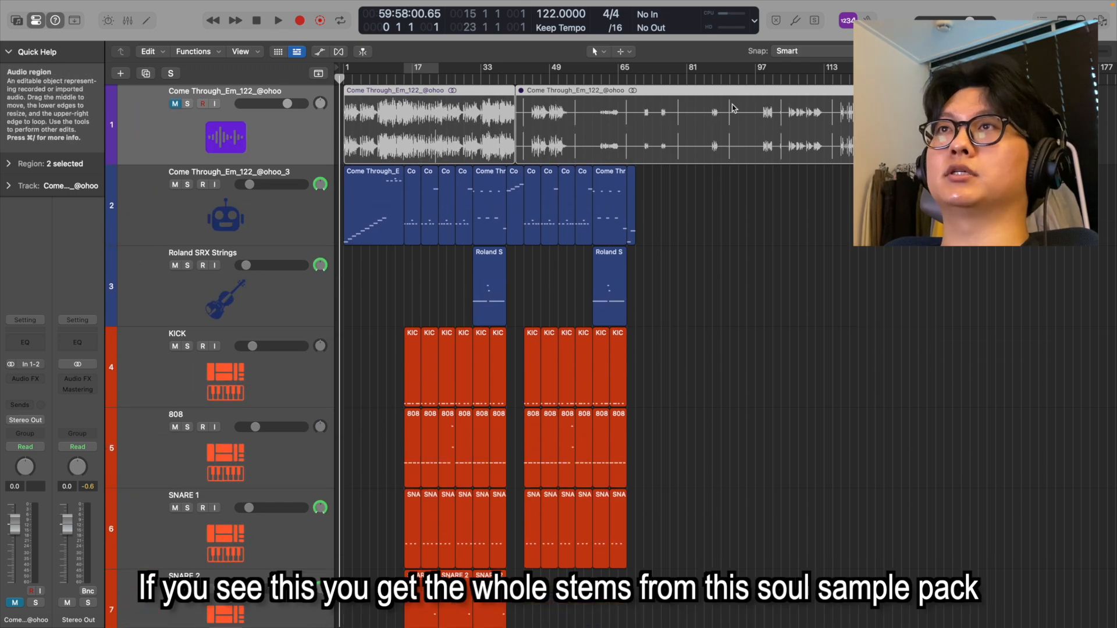